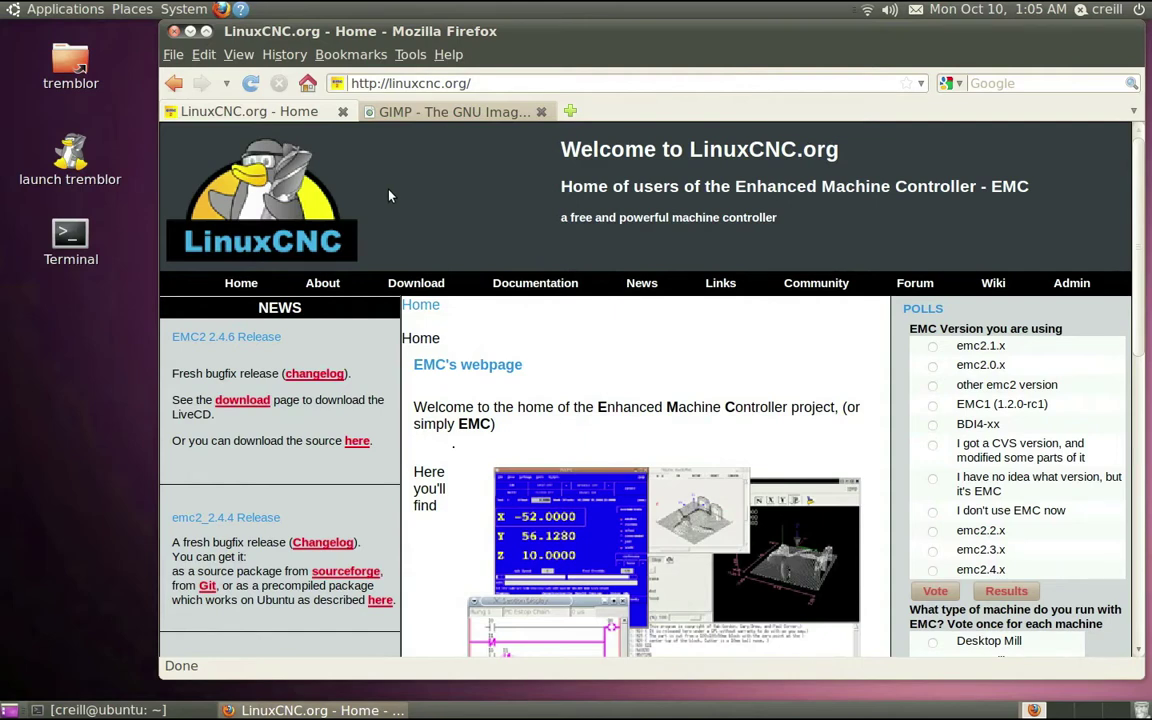
{"action": "left_click", "coordinate": [494, 119]}
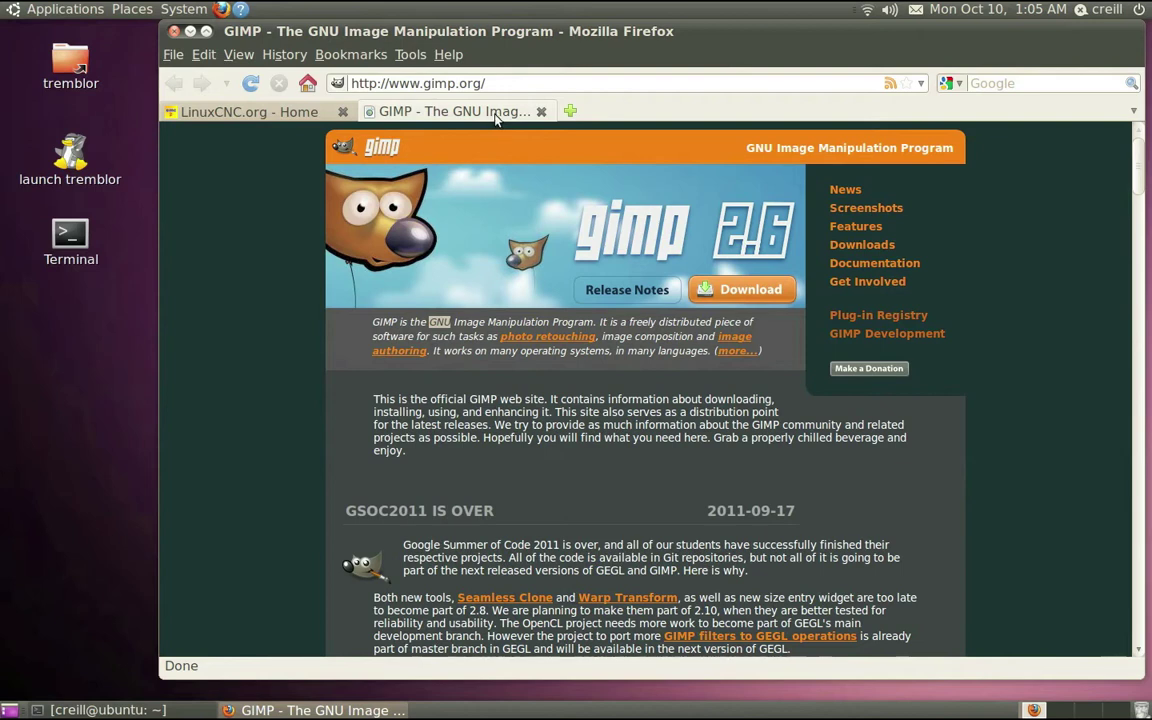
- Minimize Firefox and launch GIMP Image Editor from Applications > Graphics
{"action": "left_click", "coordinate": [190, 31]}
{"action": "left_click", "coordinate": [57, 10]}
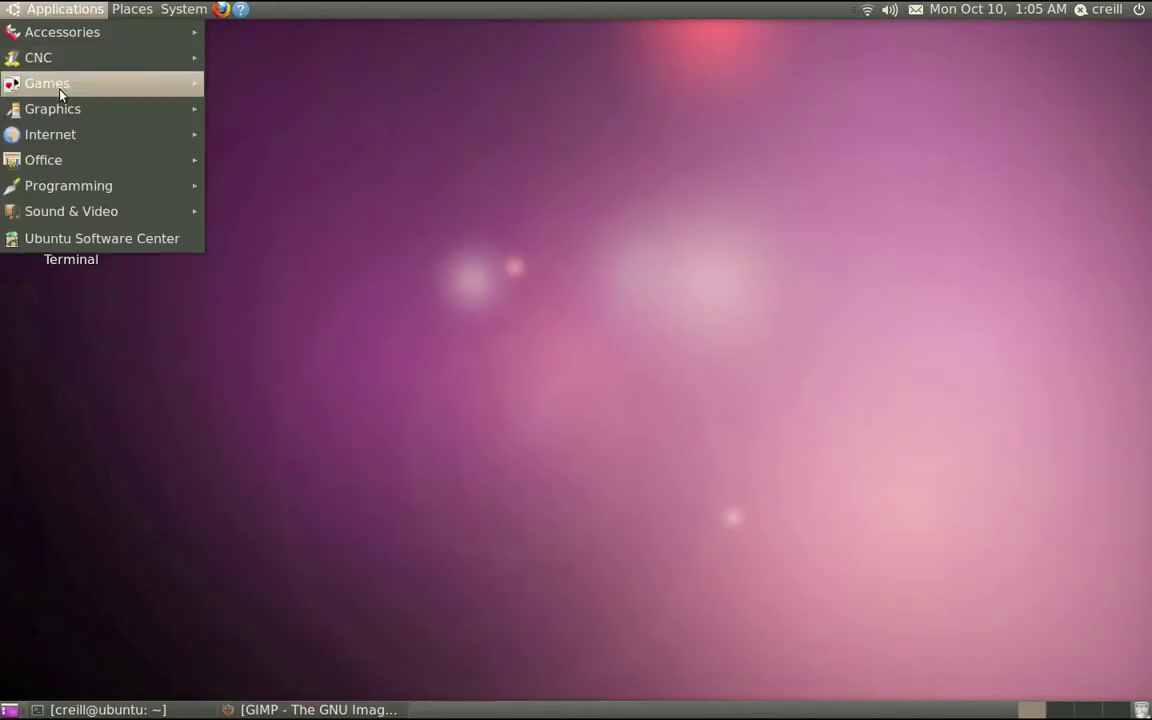
{"action": "mouse_move", "coordinate": [59, 106]}
{"action": "left_click", "coordinate": [337, 158]}
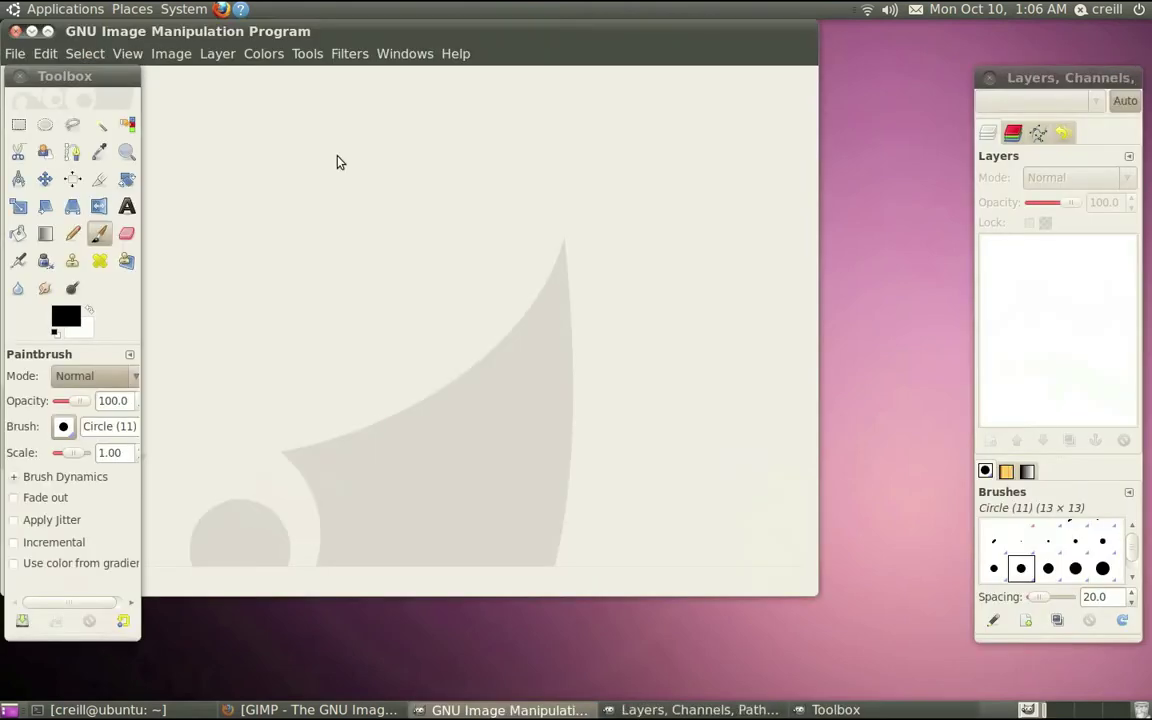
- Maximize GIMP and create a new 400 × 400 pixel blank image
{"action": "left_click", "coordinate": [46, 32]}
{"action": "left_click", "coordinate": [14, 53]}
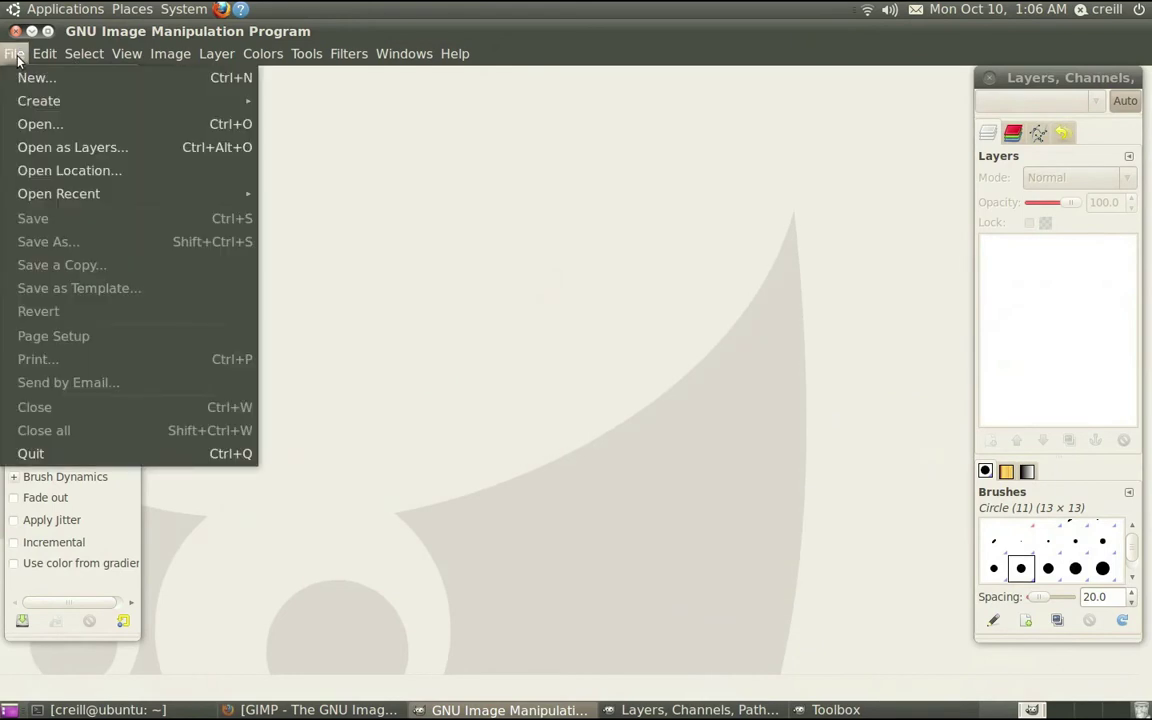
{"action": "left_click", "coordinate": [44, 81]}
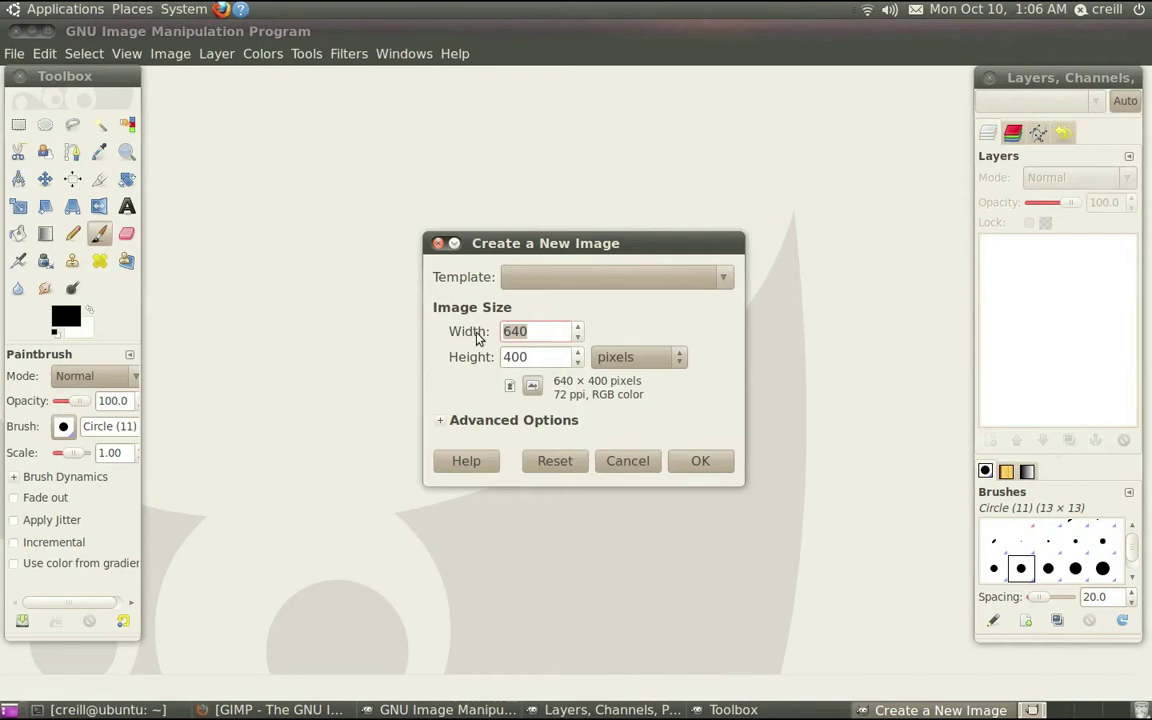
{"action": "type", "text": "400"}
{"action": "left_click", "coordinate": [723, 466]}
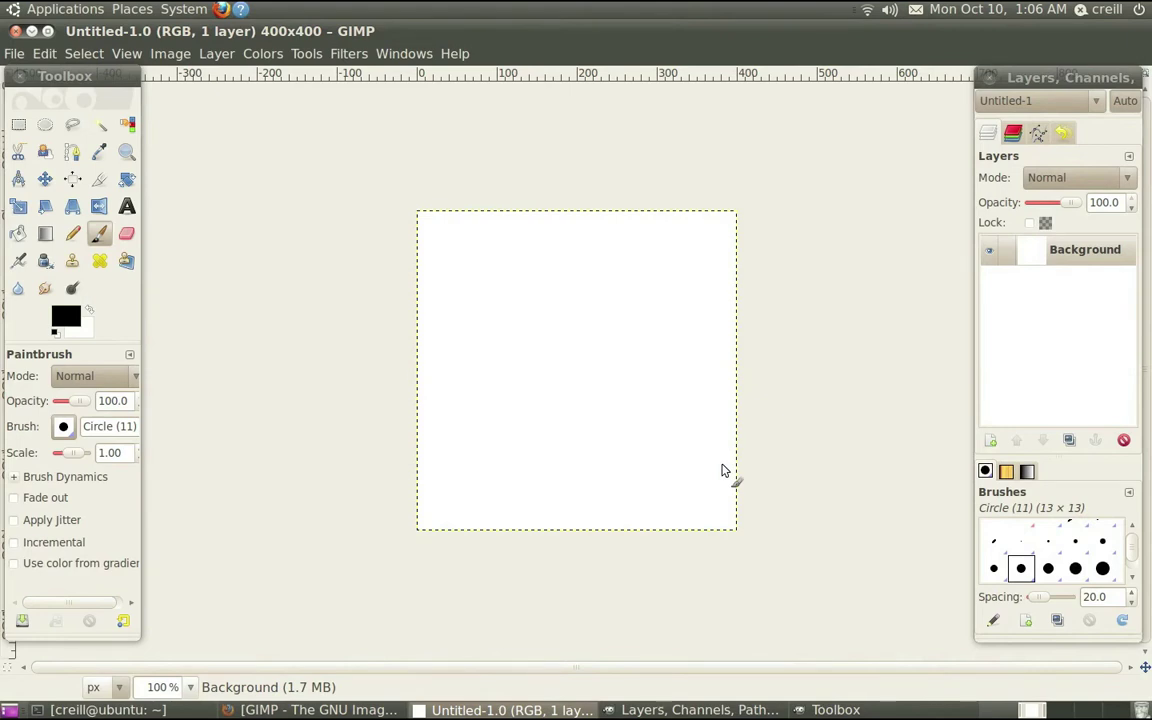
- With swapped colours, fill the canvas with a Square Blend gradient, white centre to black edges
{"action": "left_click", "coordinate": [46, 236]}
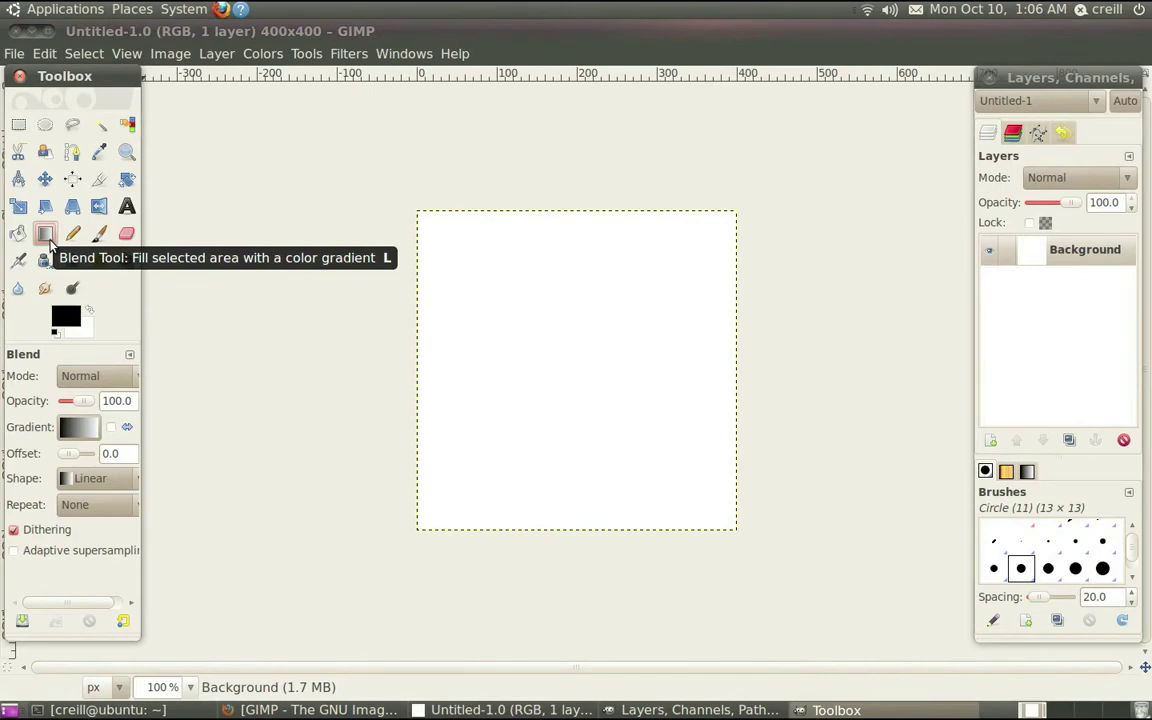
{"action": "left_click", "coordinate": [89, 311]}
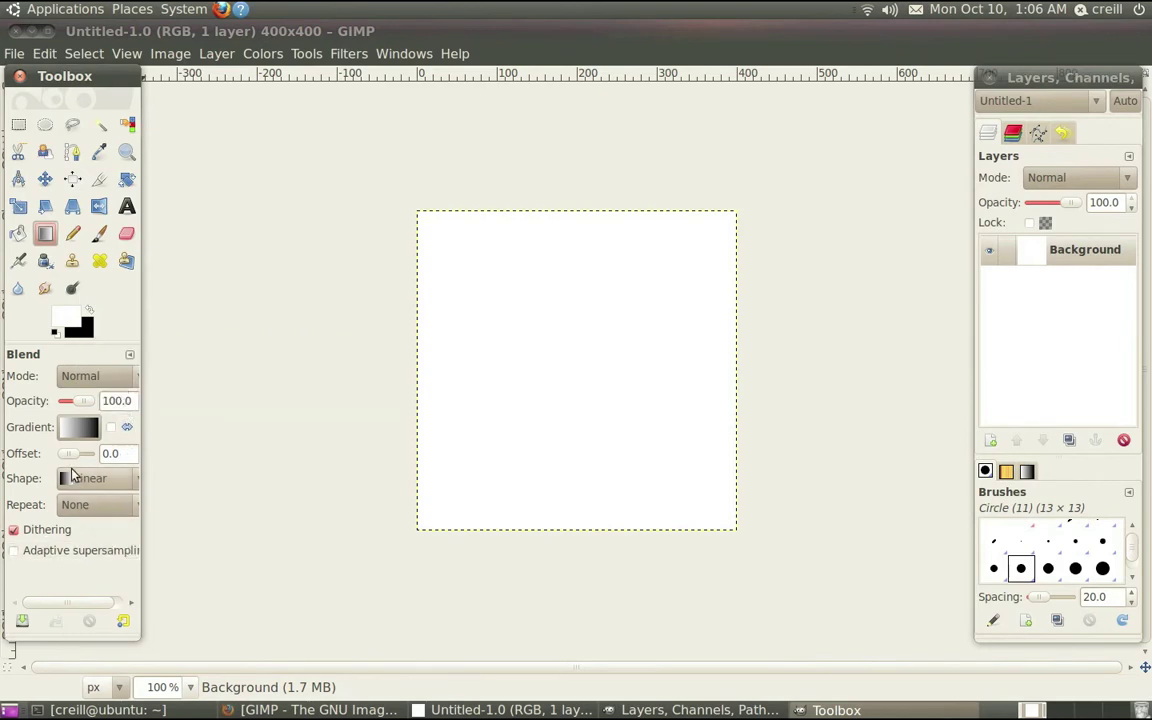
{"action": "left_click", "coordinate": [119, 478]}
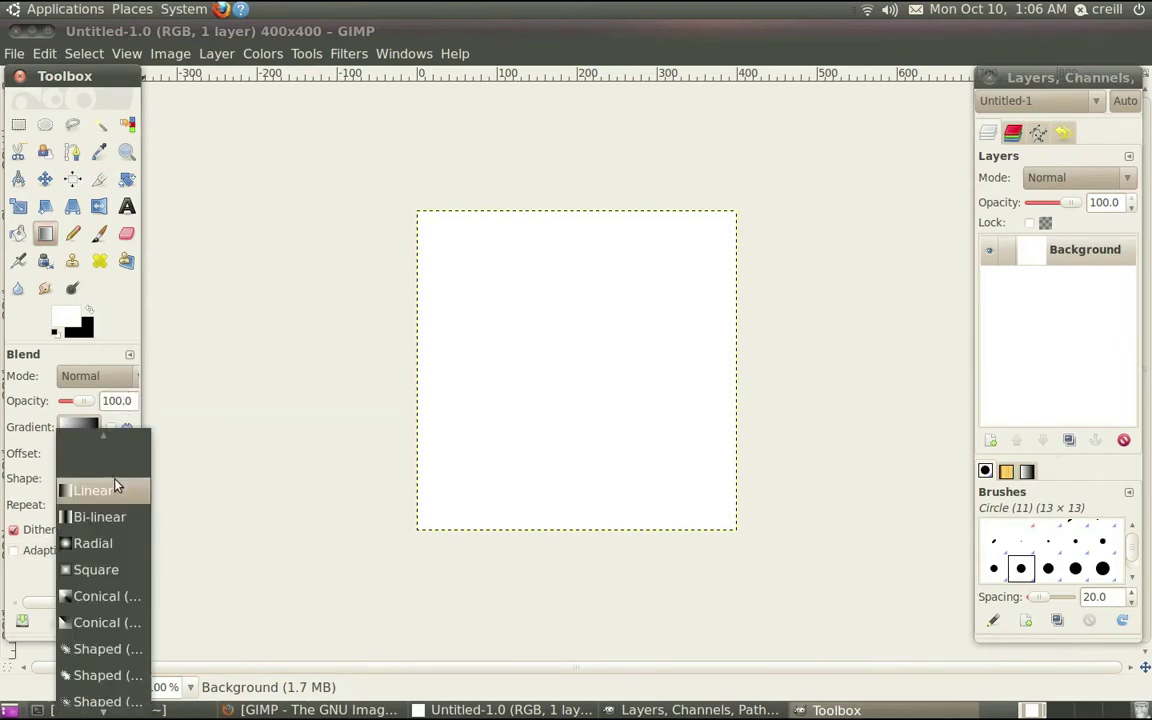
{"action": "left_click", "coordinate": [135, 569]}
{"action": "left_click_drag", "start_coordinate": [571, 371], "coordinate": [704, 512]}
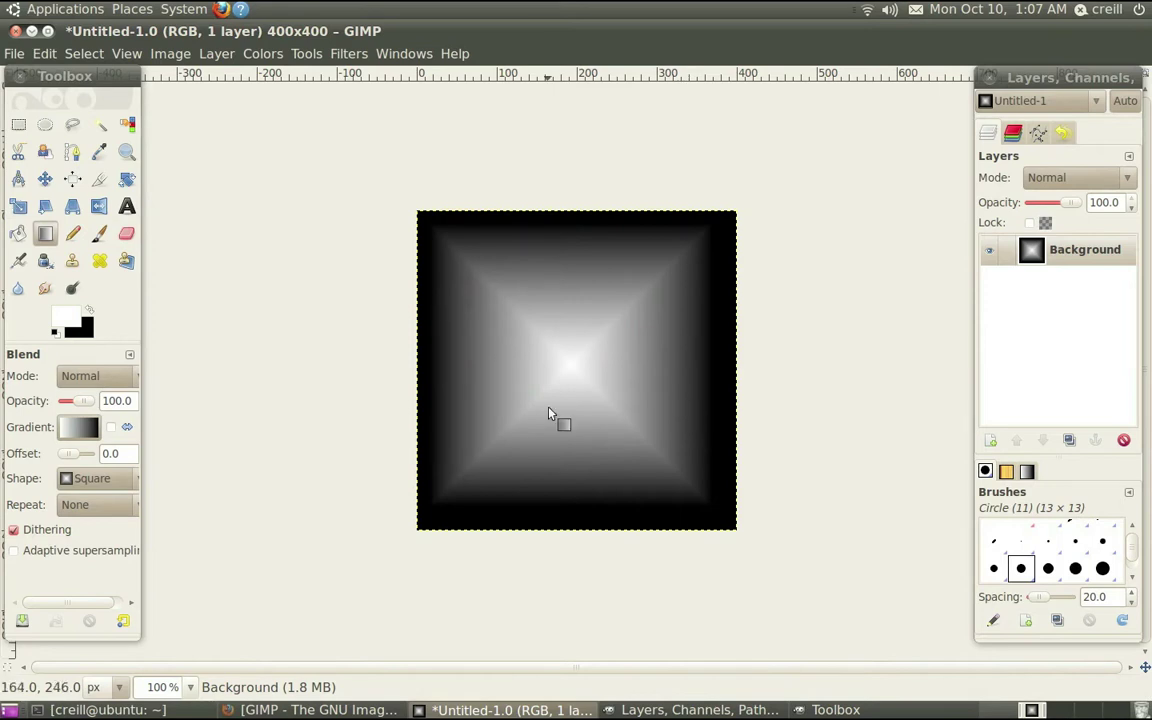
- Add two small Radial FG to Transparent white glows, upper right and lower left
{"action": "left_click", "coordinate": [120, 481]}
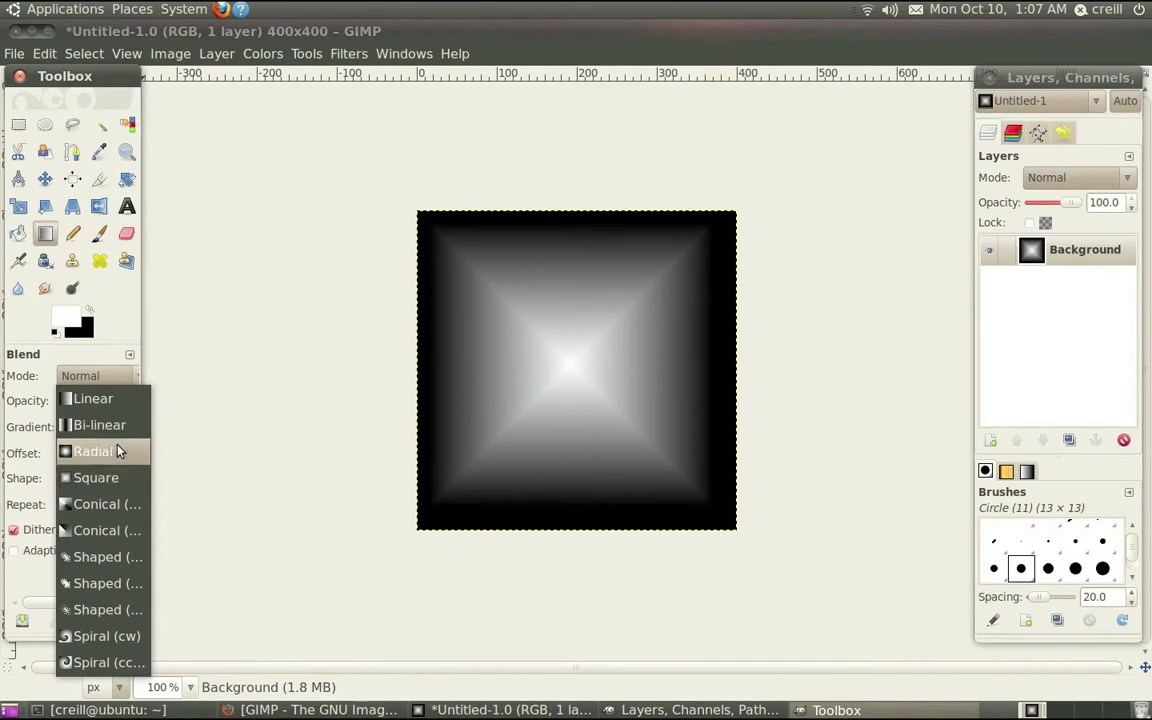
{"action": "left_click", "coordinate": [114, 451]}
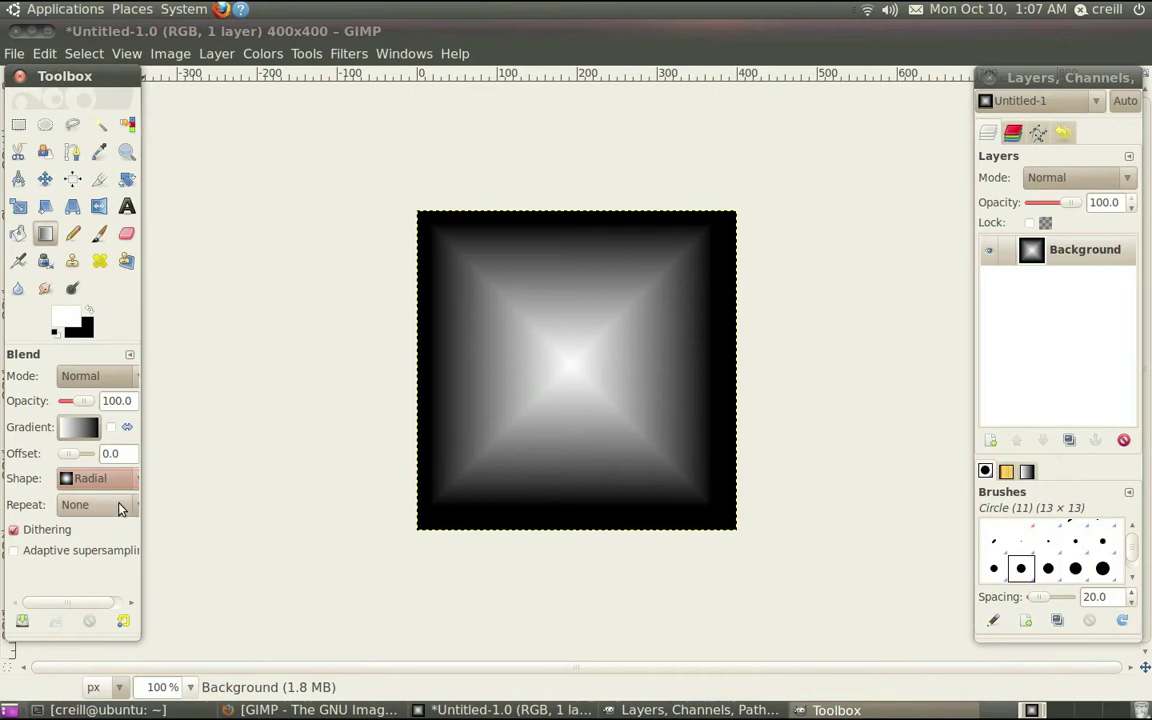
{"action": "left_click", "coordinate": [66, 430]}
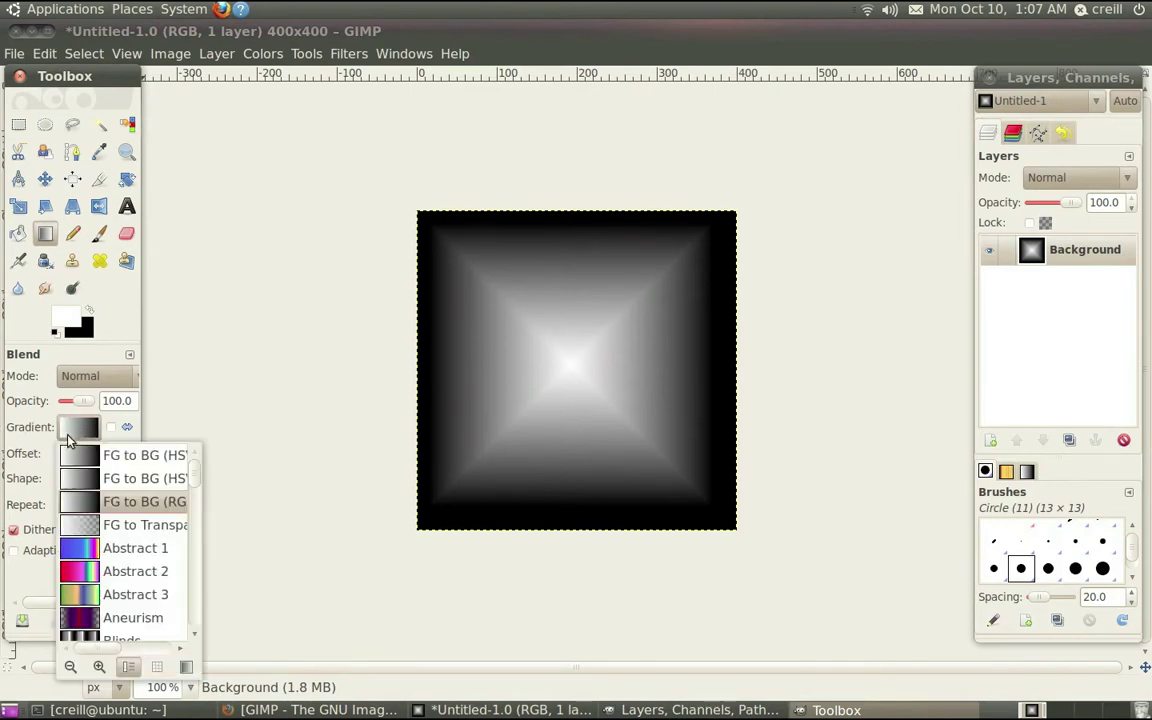
{"action": "left_click", "coordinate": [140, 529]}
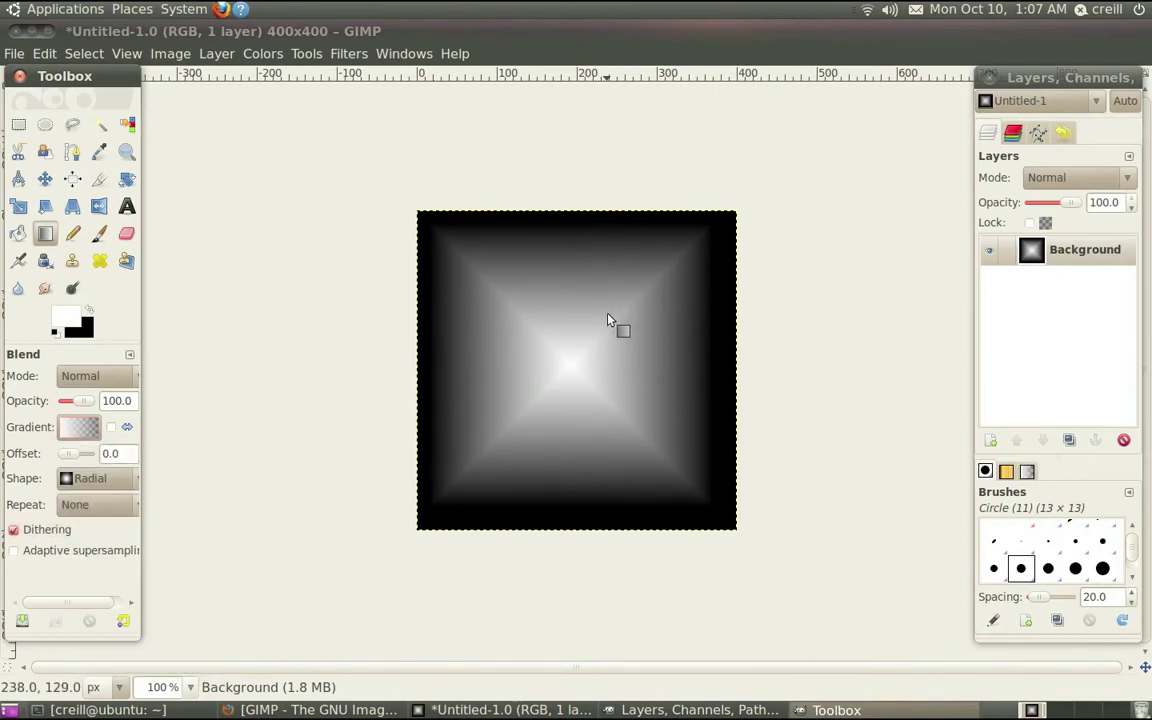
{"action": "left_click_drag", "start_coordinate": [609, 305], "coordinate": [629, 336]}
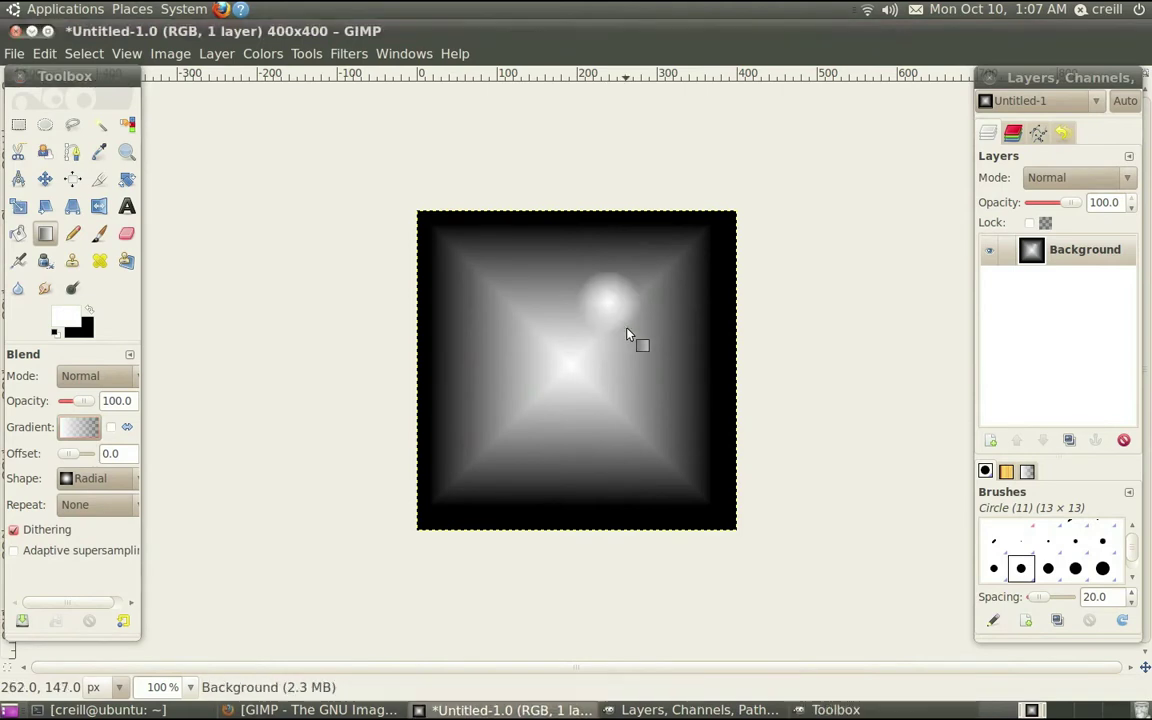
{"action": "left_click_drag", "start_coordinate": [492, 430], "coordinate": [514, 445]}
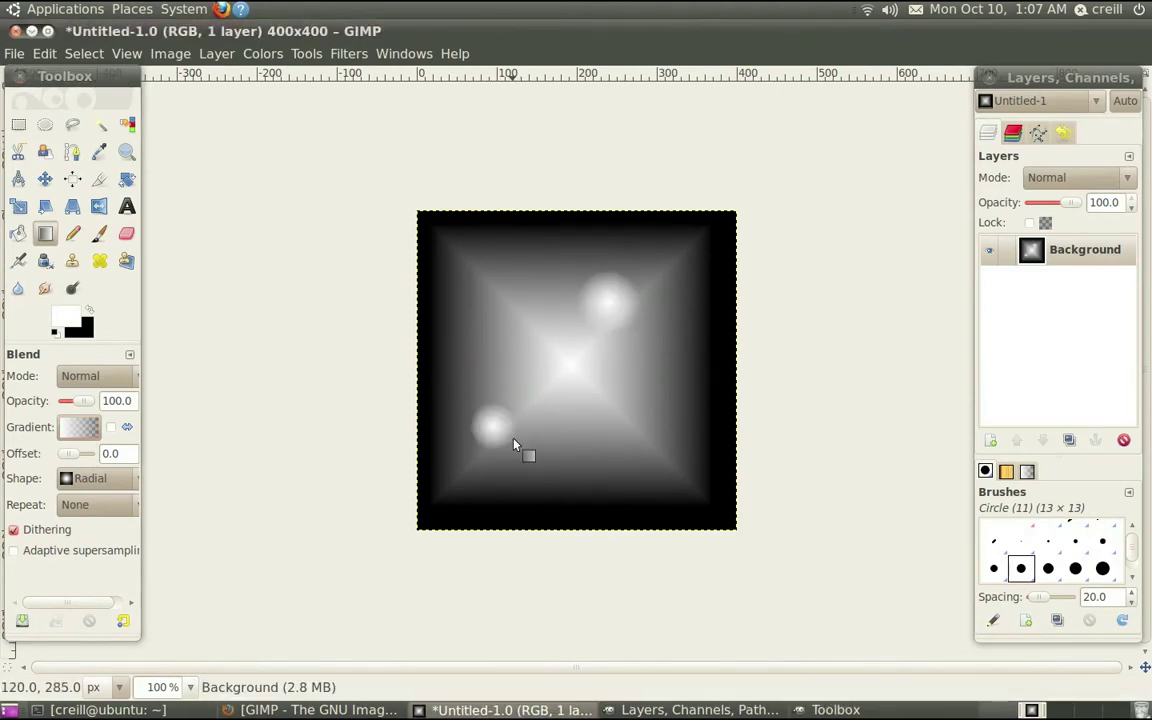
- Add a small Square-shaped white glow lower right of centre
{"action": "left_click", "coordinate": [117, 481]}
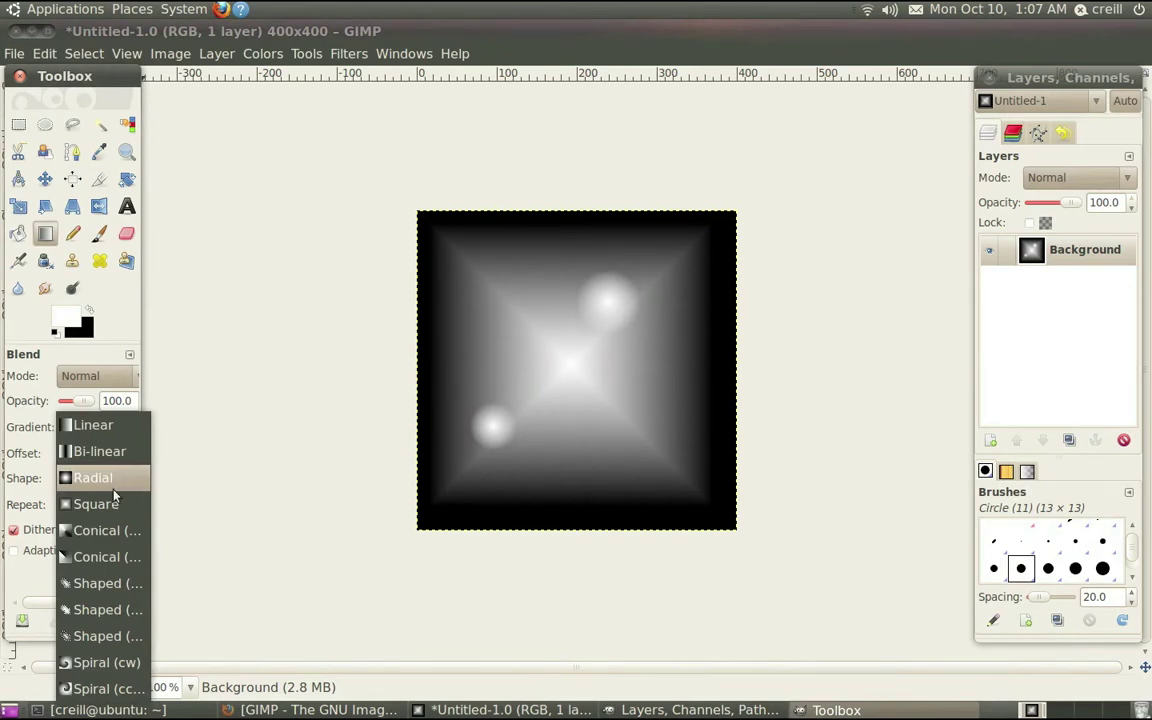
{"action": "left_click", "coordinate": [110, 504]}
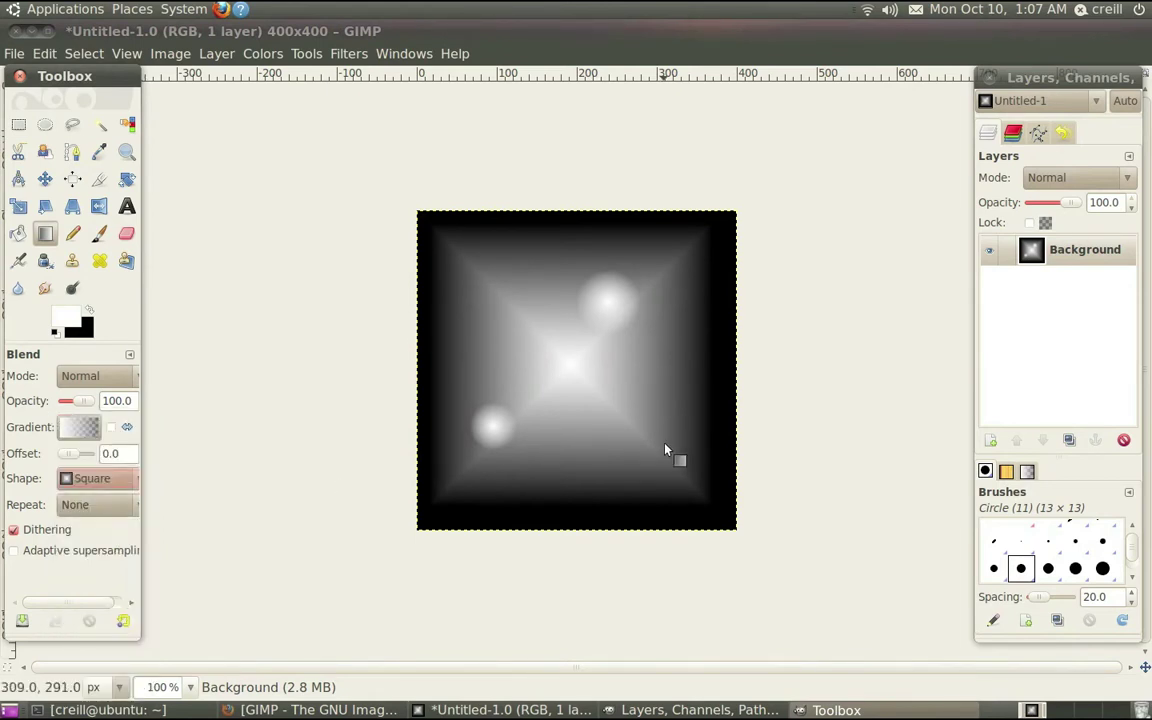
{"action": "left_click_drag", "start_coordinate": [651, 407], "coordinate": [675, 441]}
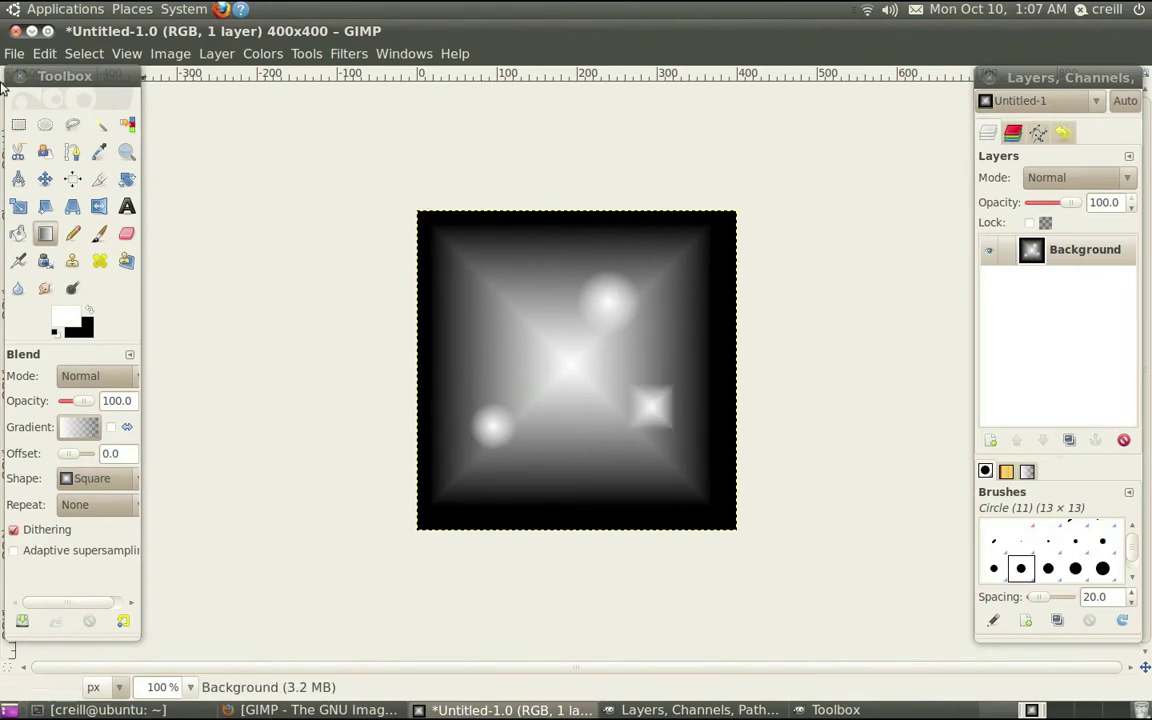
- Save the image to the Desktop as raster.png with PNG file type, accepting PNG options
{"action": "left_click", "coordinate": [16, 55]}
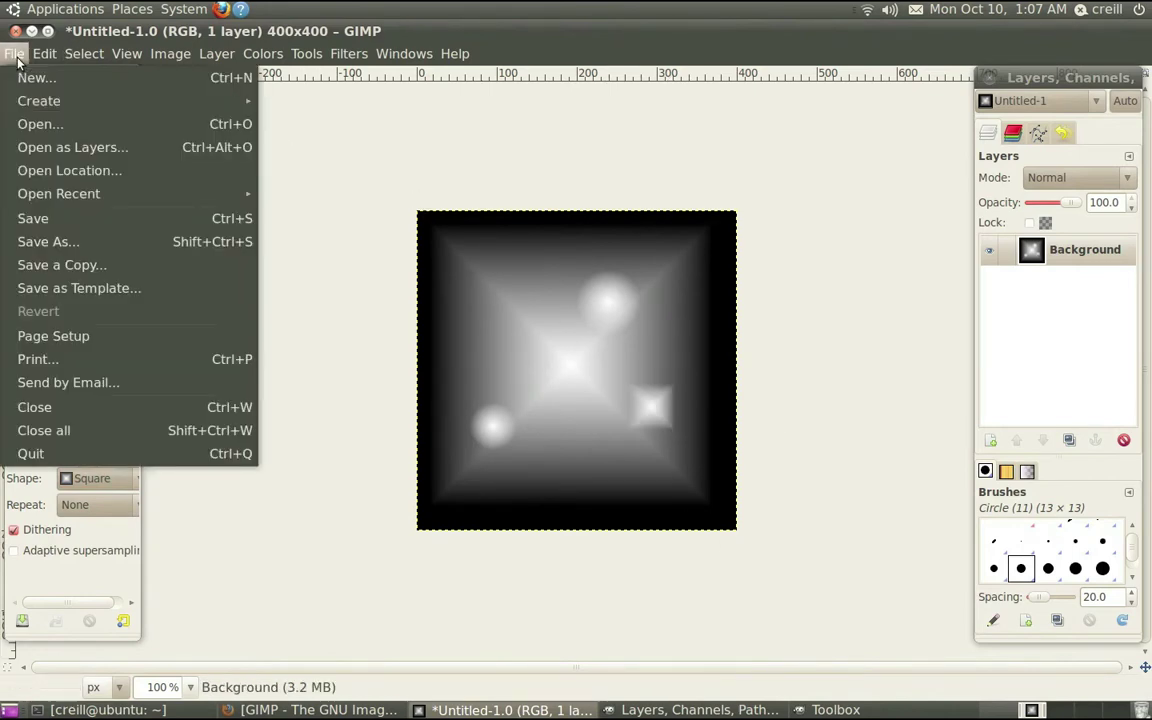
{"action": "left_click", "coordinate": [35, 236]}
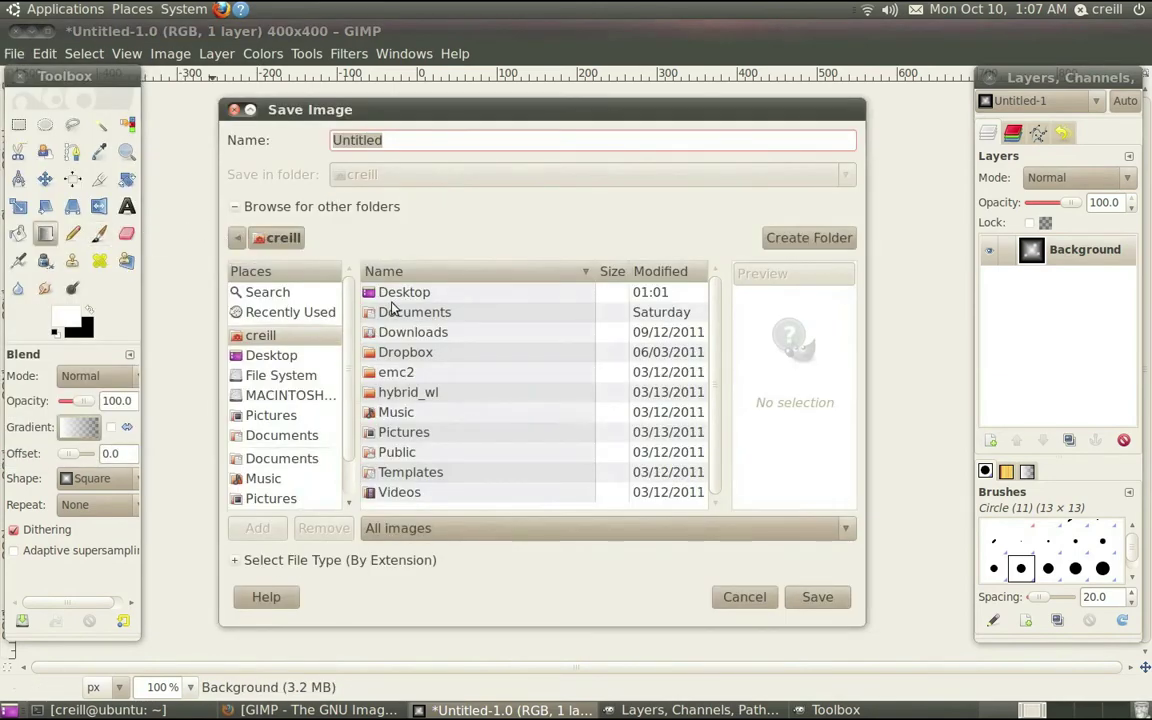
{"action": "double_click", "coordinate": [400, 292]}
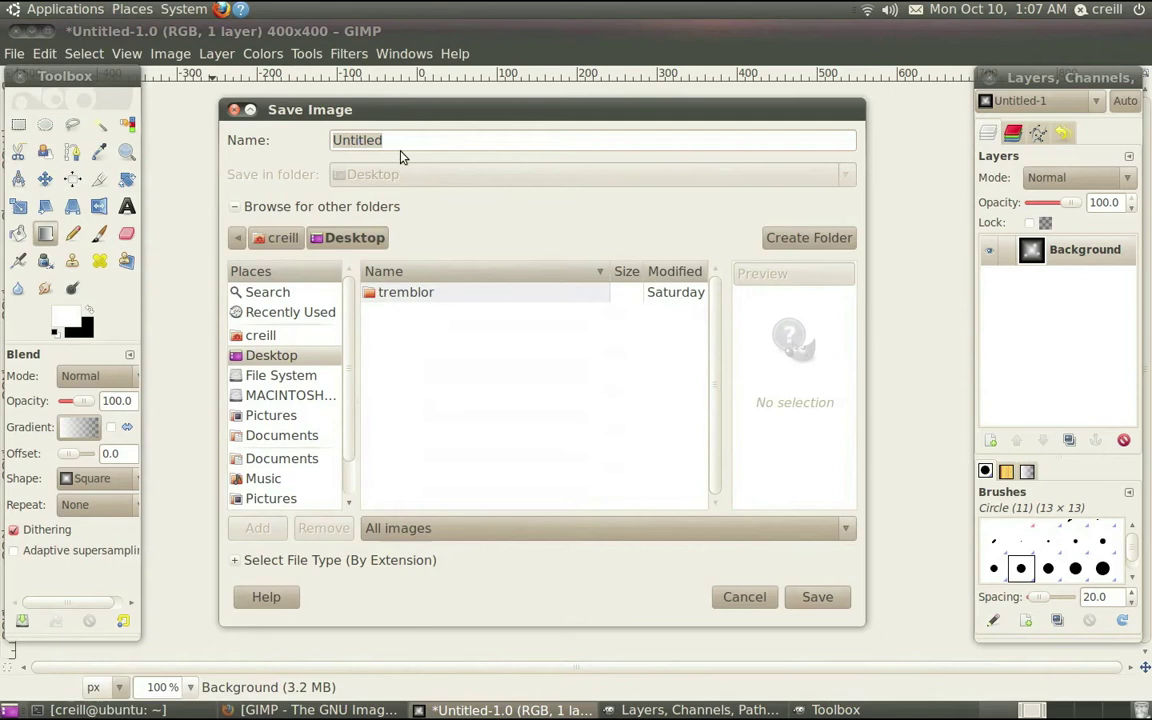
{"action": "left_click", "coordinate": [363, 144]}
{"action": "key", "text": "ctrl+a"}
{"action": "type", "text": "r"}
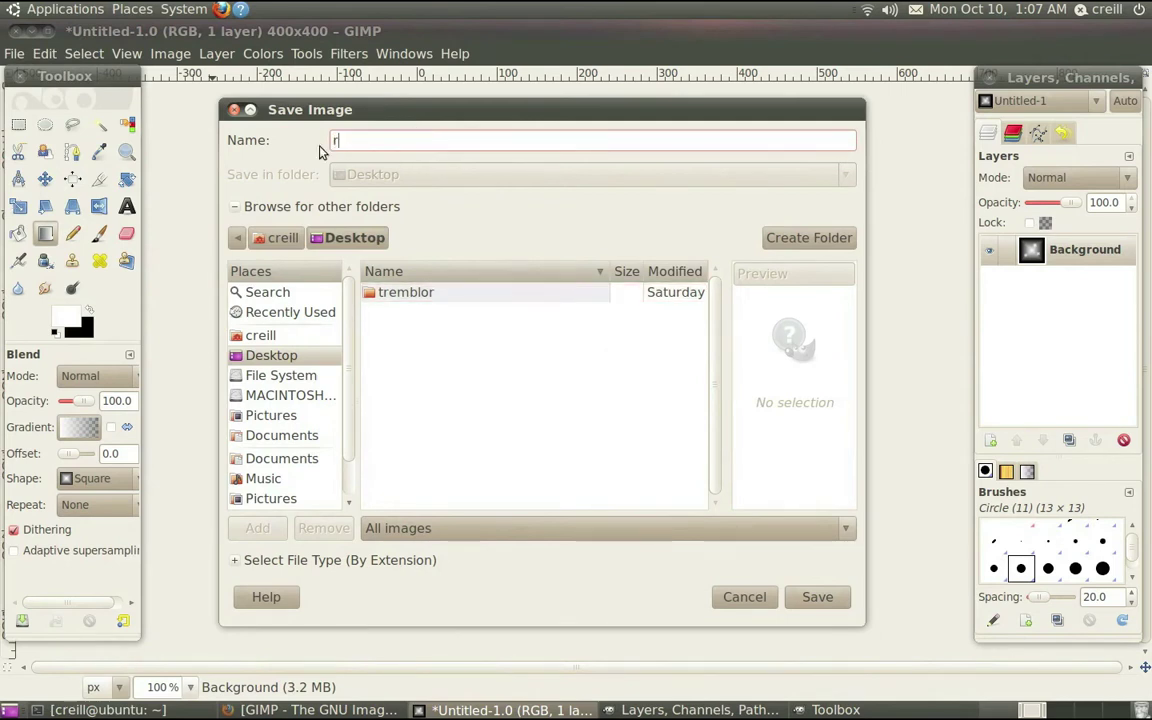
{"action": "type", "text": "aster.png"}
{"action": "left_click", "coordinate": [539, 532]}
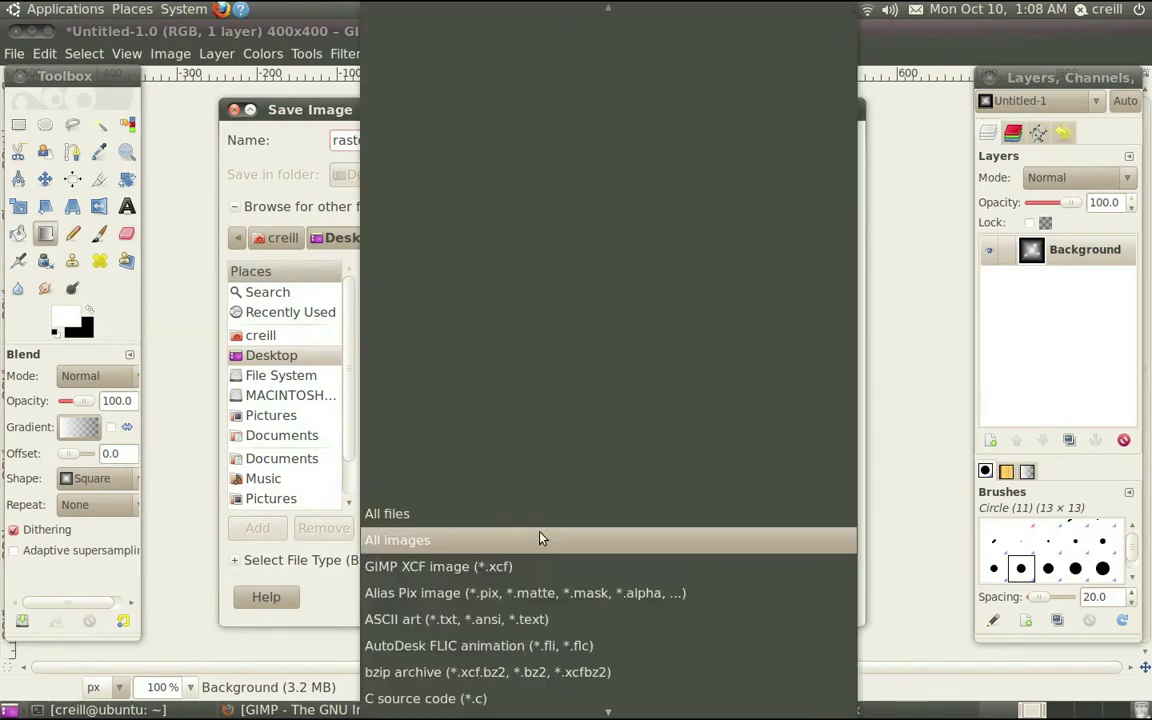
{"action": "scroll", "coordinate": [540, 540], "scroll_direction": "down", "scroll_amount": 5}
{"action": "scroll", "coordinate": [539, 538], "scroll_direction": "down", "scroll_amount": 8}
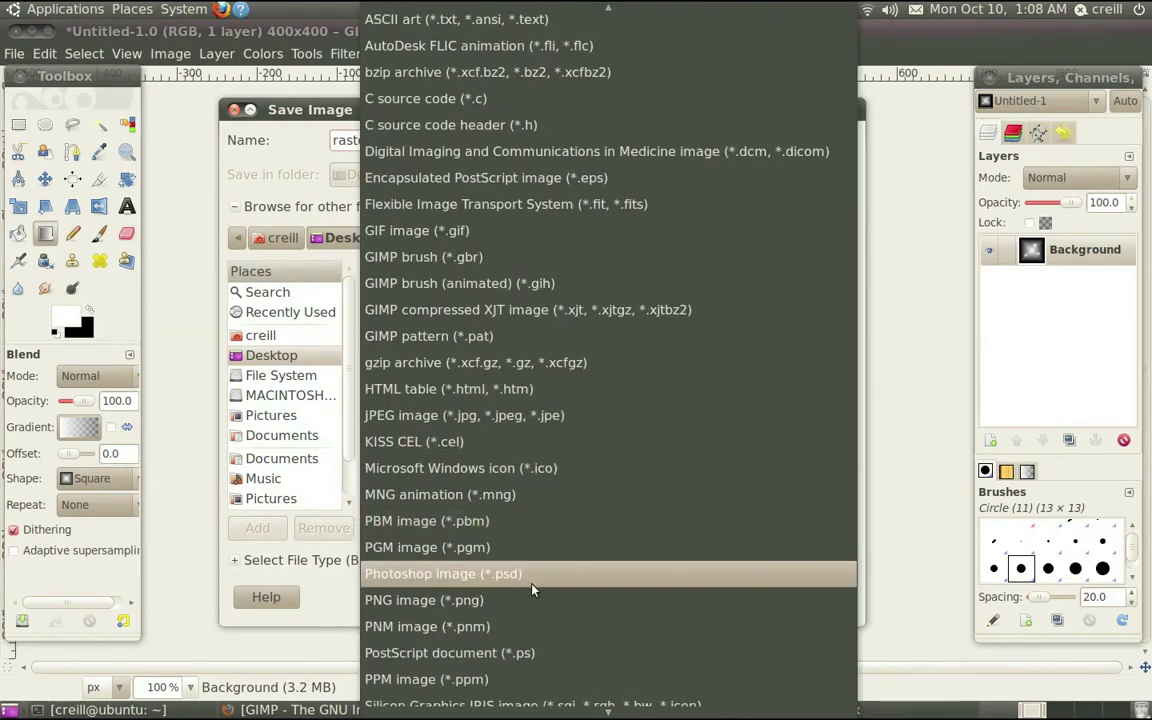
{"action": "left_click", "coordinate": [532, 601]}
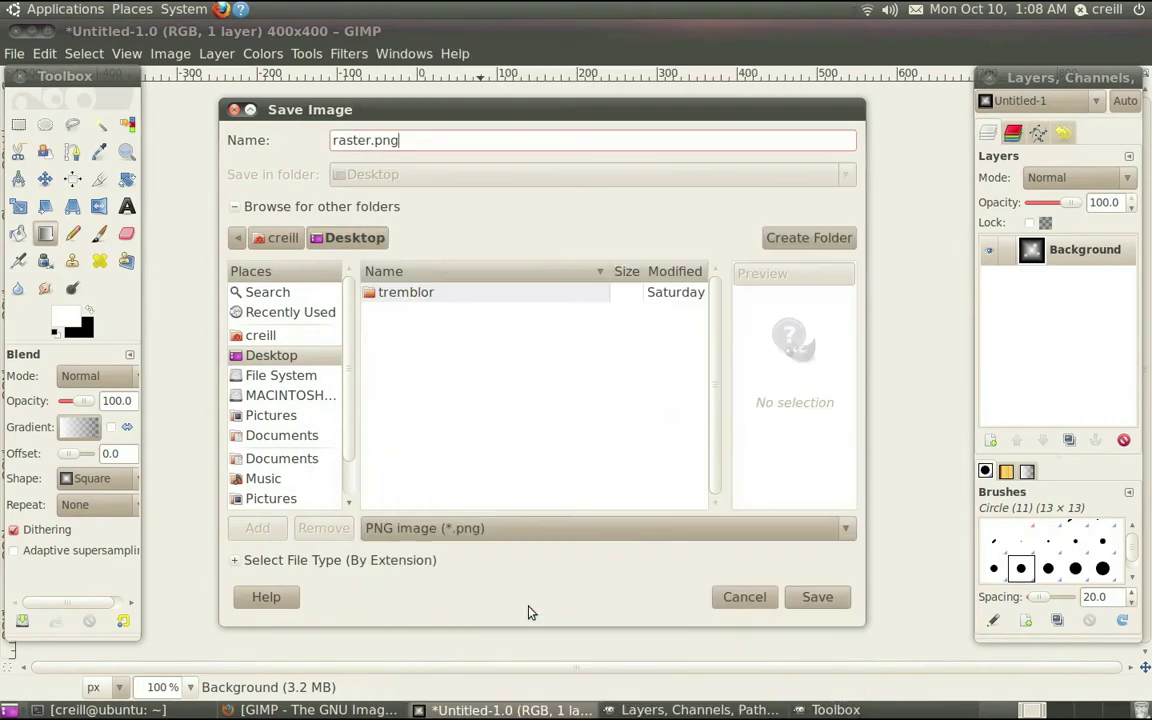
{"action": "left_click", "coordinate": [823, 598]}
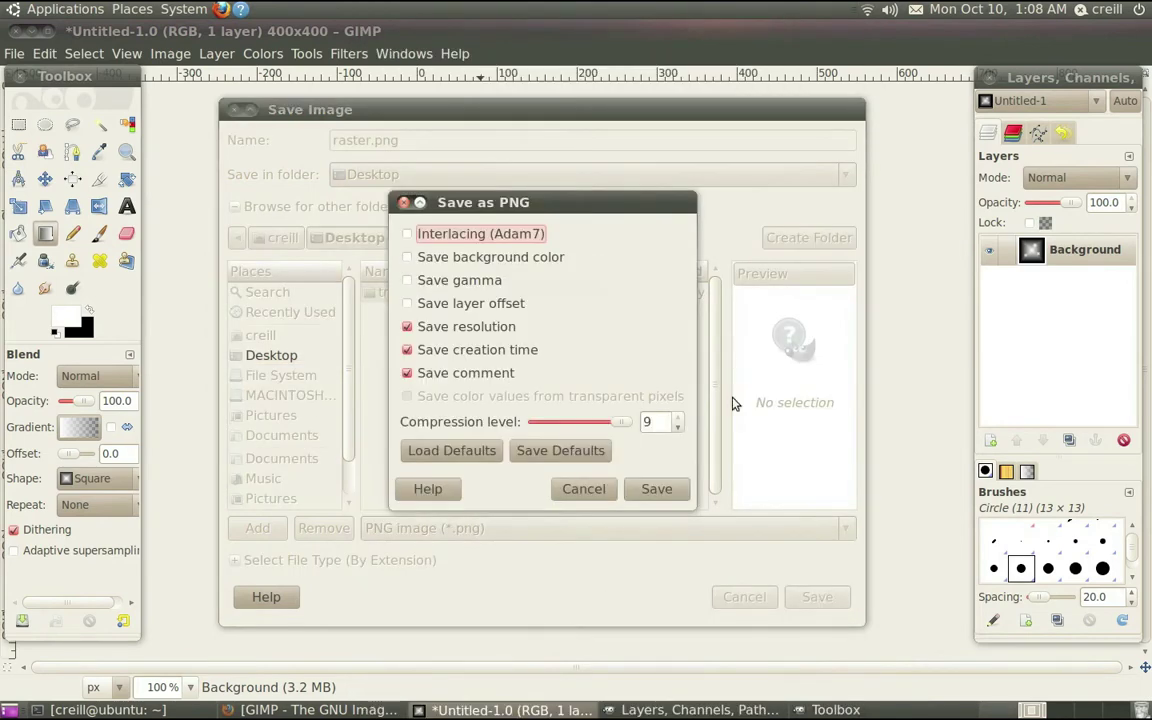
{"action": "left_click", "coordinate": [677, 494]}
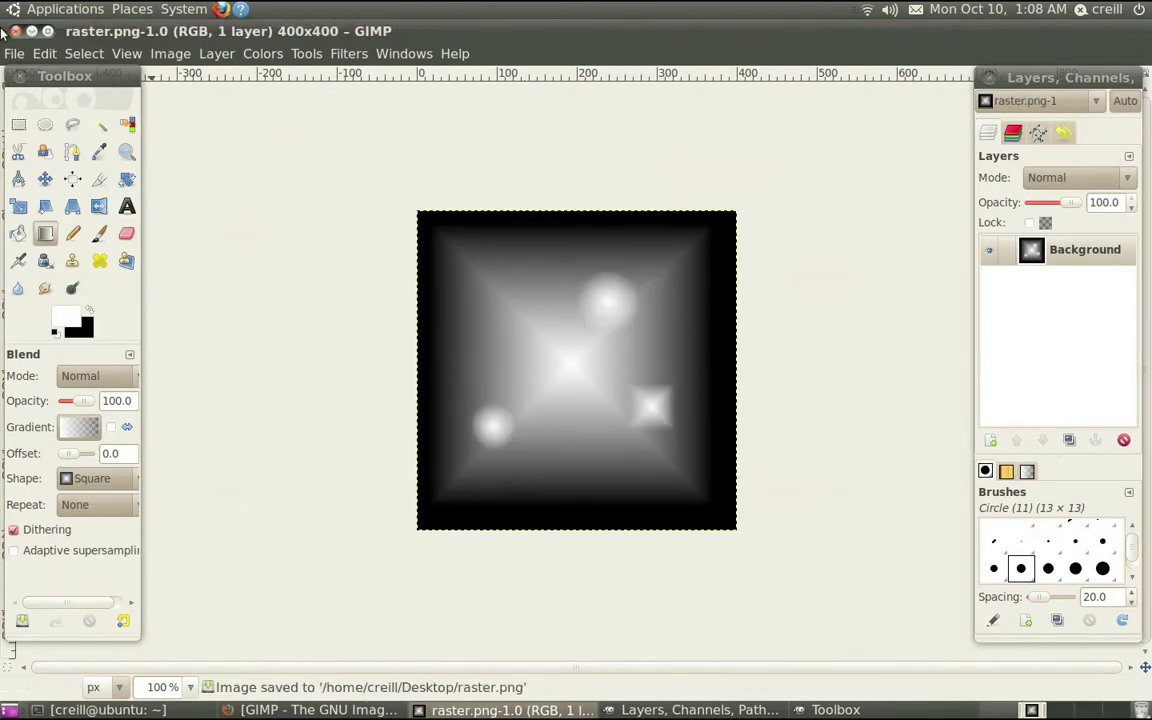
- Minimize all windows to the desktop, then browse Applications > CNC and close the menu
{"action": "key", "text": "ctrl+alt+d"}
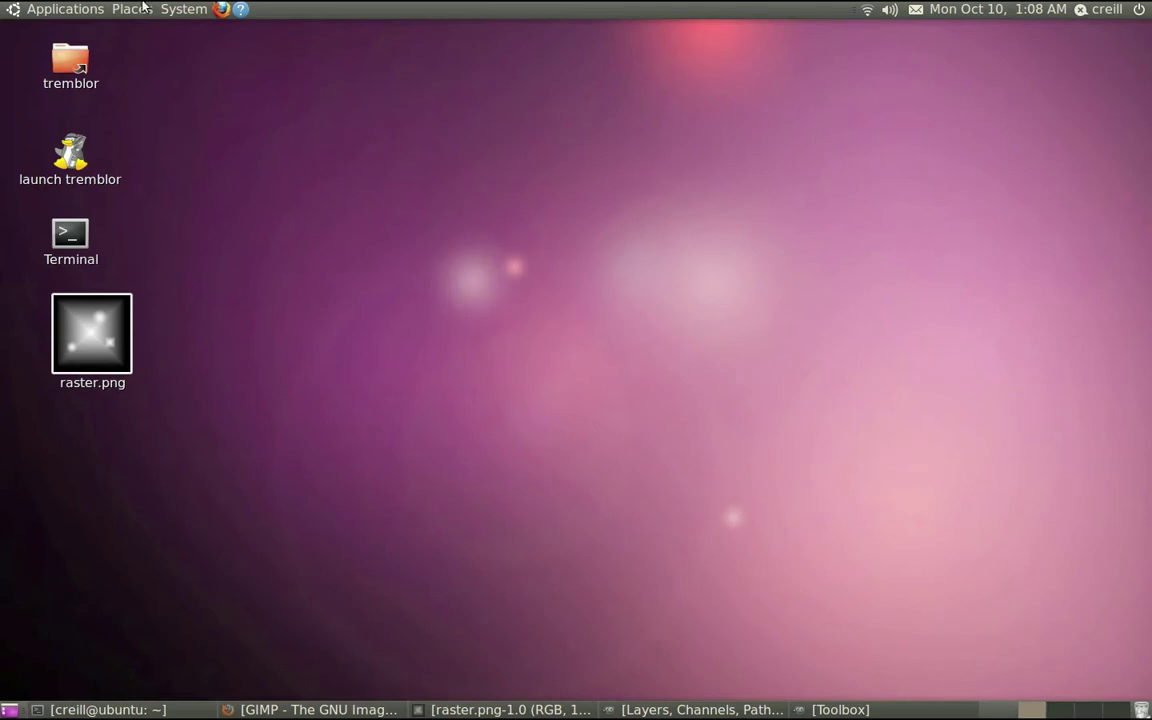
{"action": "left_click", "coordinate": [95, 12]}
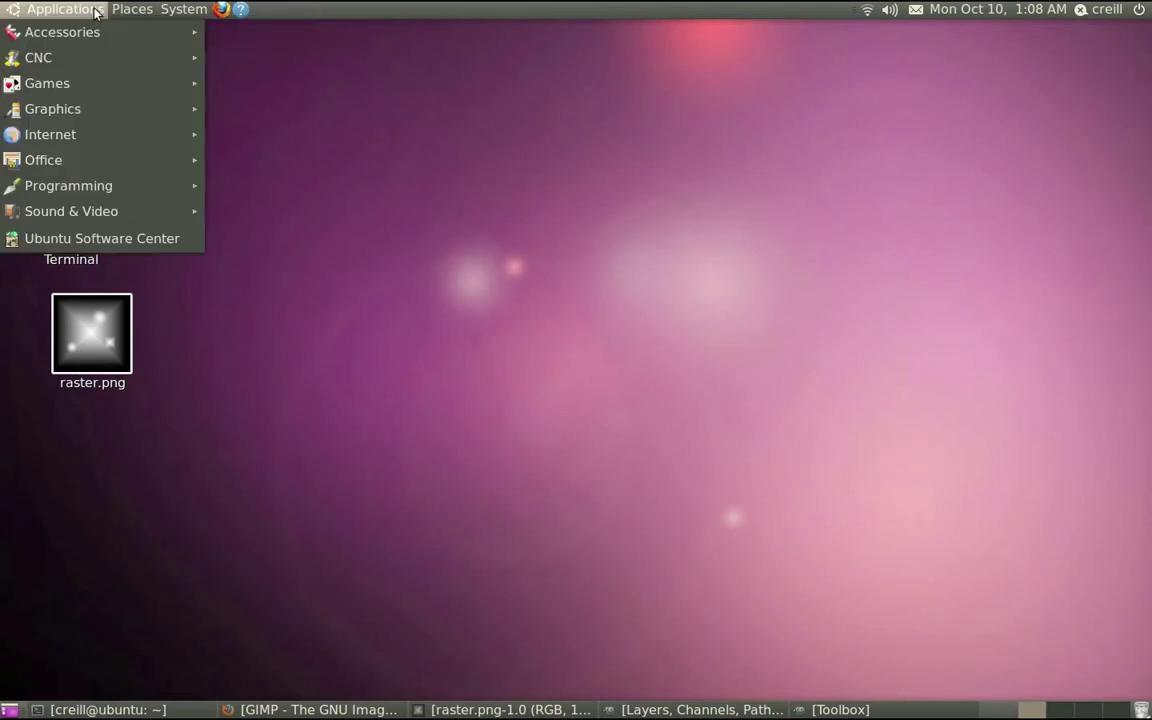
{"action": "mouse_move", "coordinate": [109, 63]}
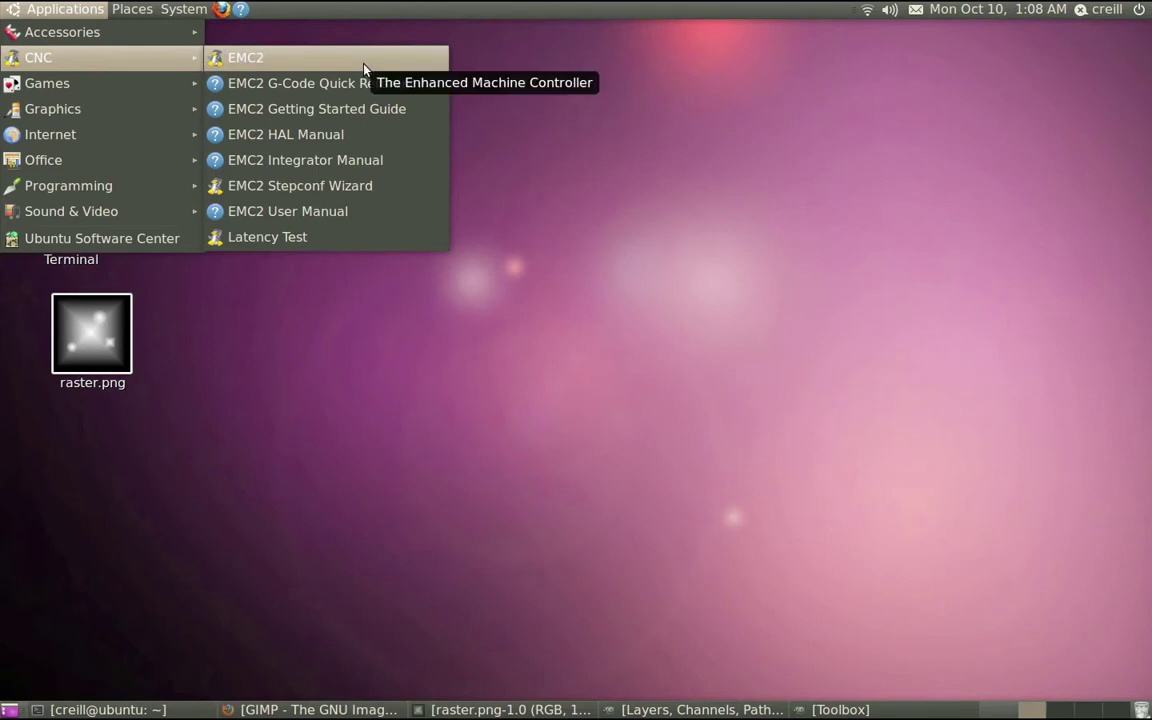
{"action": "left_click", "coordinate": [495, 55]}
- Launch tremblor, dismiss the realtime error notice, and maximize the AXIS window
{"action": "left_click", "coordinate": [80, 158]}
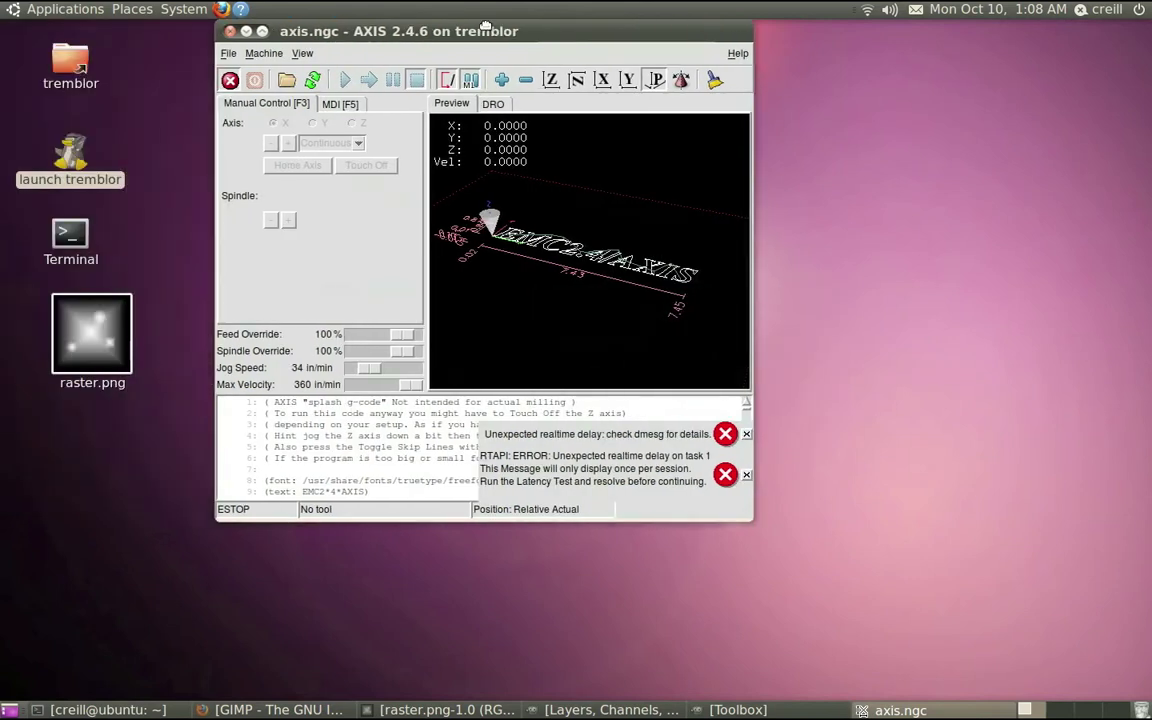
{"action": "left_click_drag", "start_coordinate": [485, 24], "coordinate": [519, 24]}
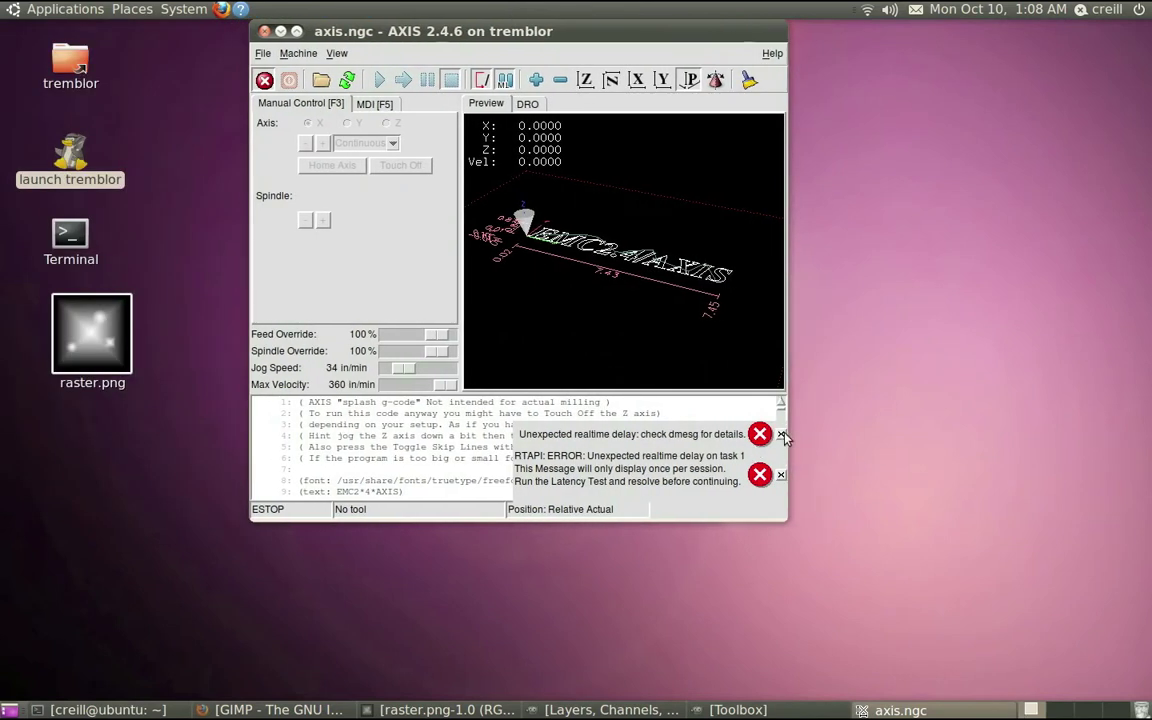
{"action": "left_click", "coordinate": [783, 481]}
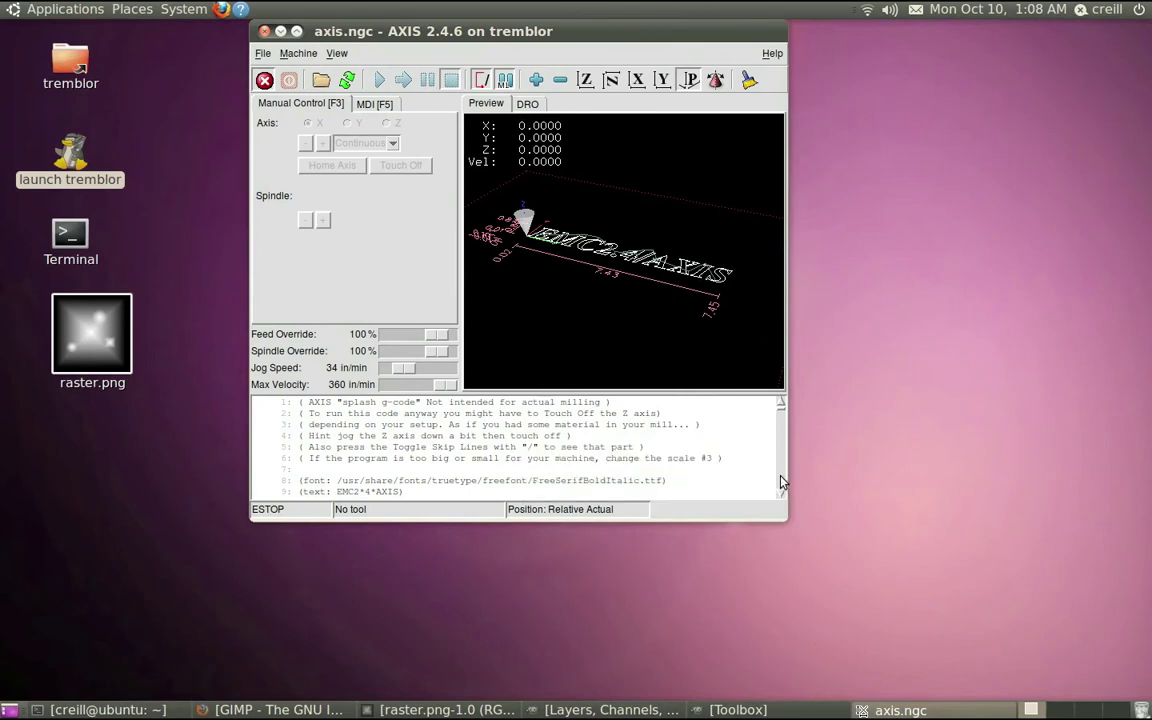
{"action": "left_click", "coordinate": [296, 31]}
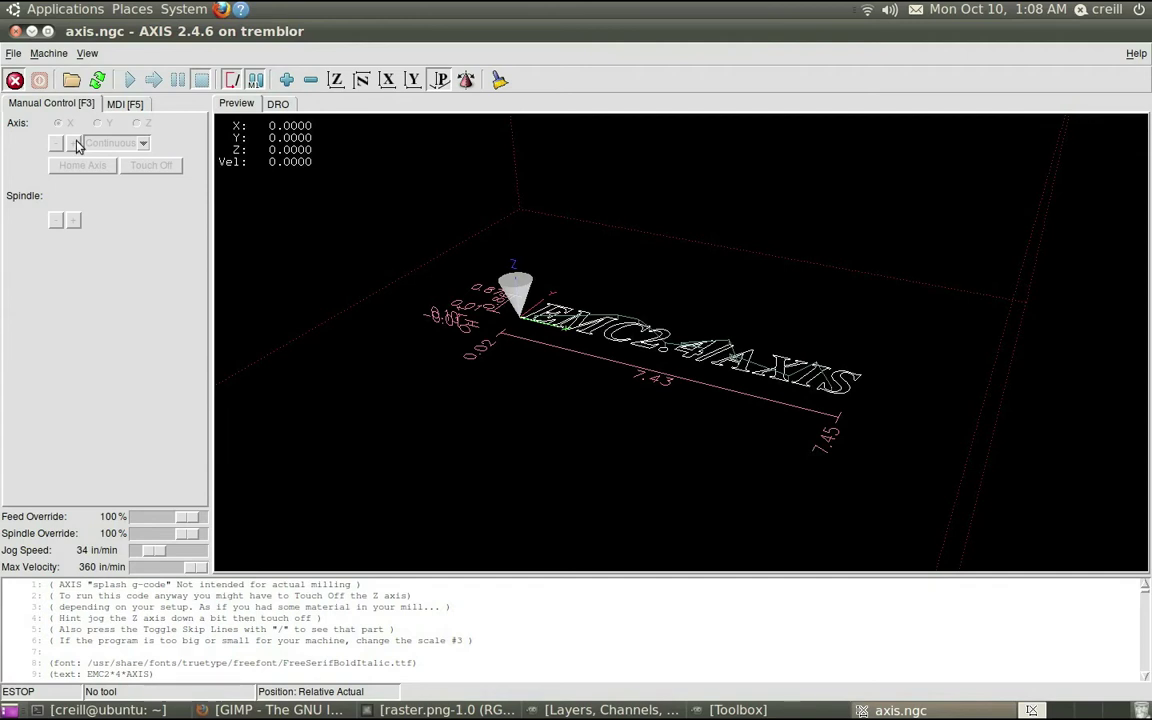
- Release E-stop, power the machine on, and home the X, Y and Z axes
{"action": "left_click", "coordinate": [15, 81]}
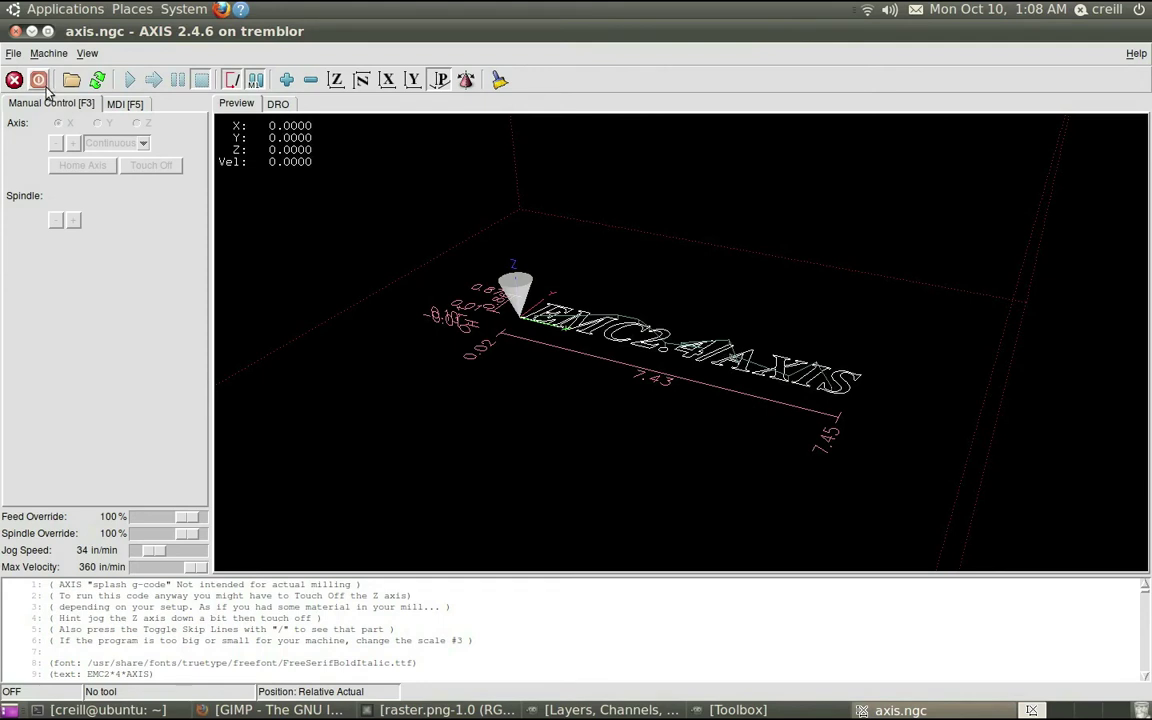
{"action": "left_click", "coordinate": [37, 81]}
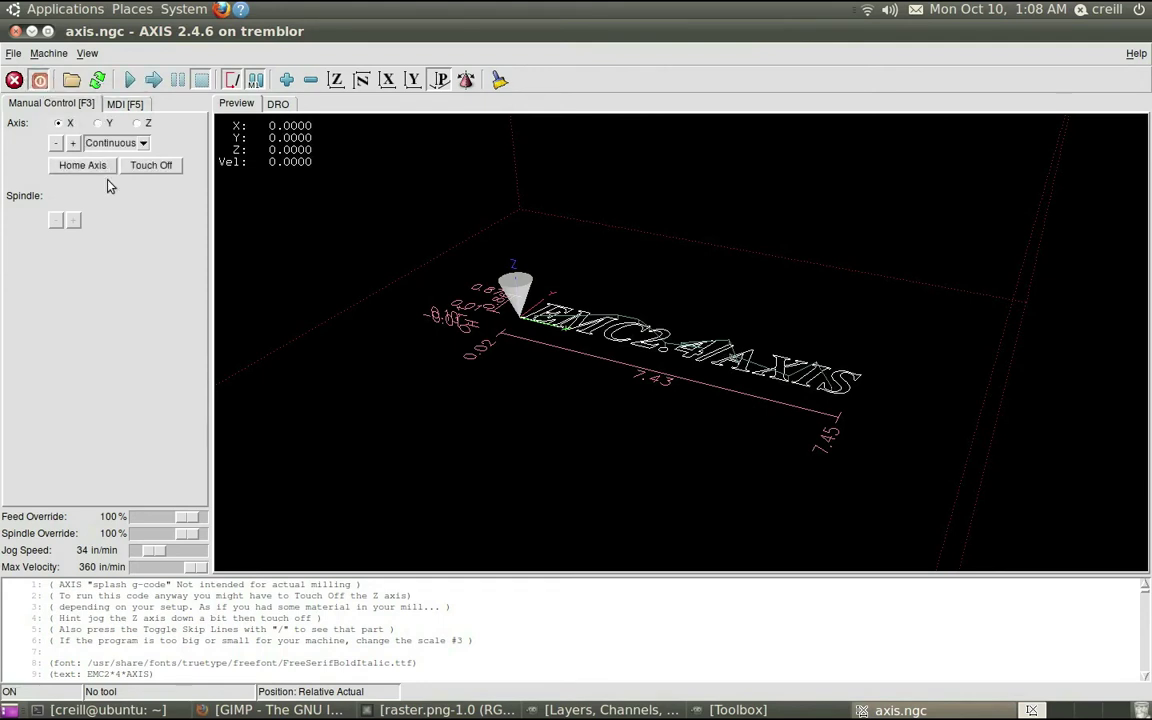
{"action": "left_click", "coordinate": [88, 166]}
{"action": "left_click", "coordinate": [96, 124]}
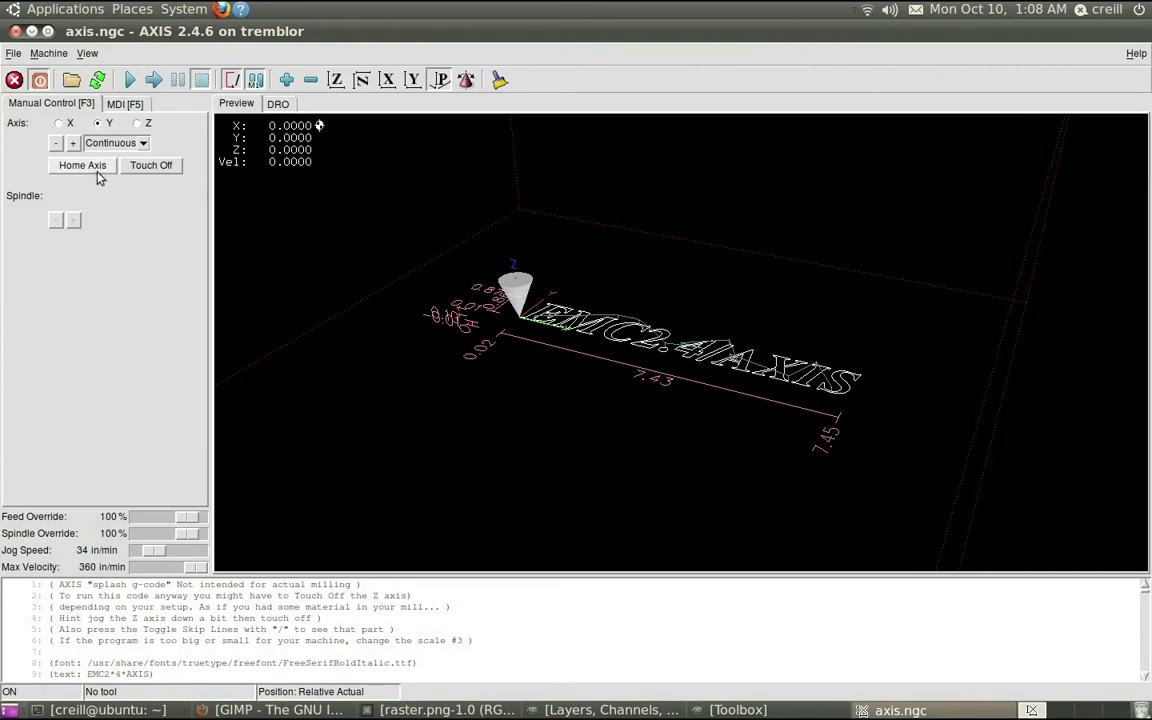
{"action": "left_click", "coordinate": [90, 166]}
{"action": "left_click", "coordinate": [138, 124]}
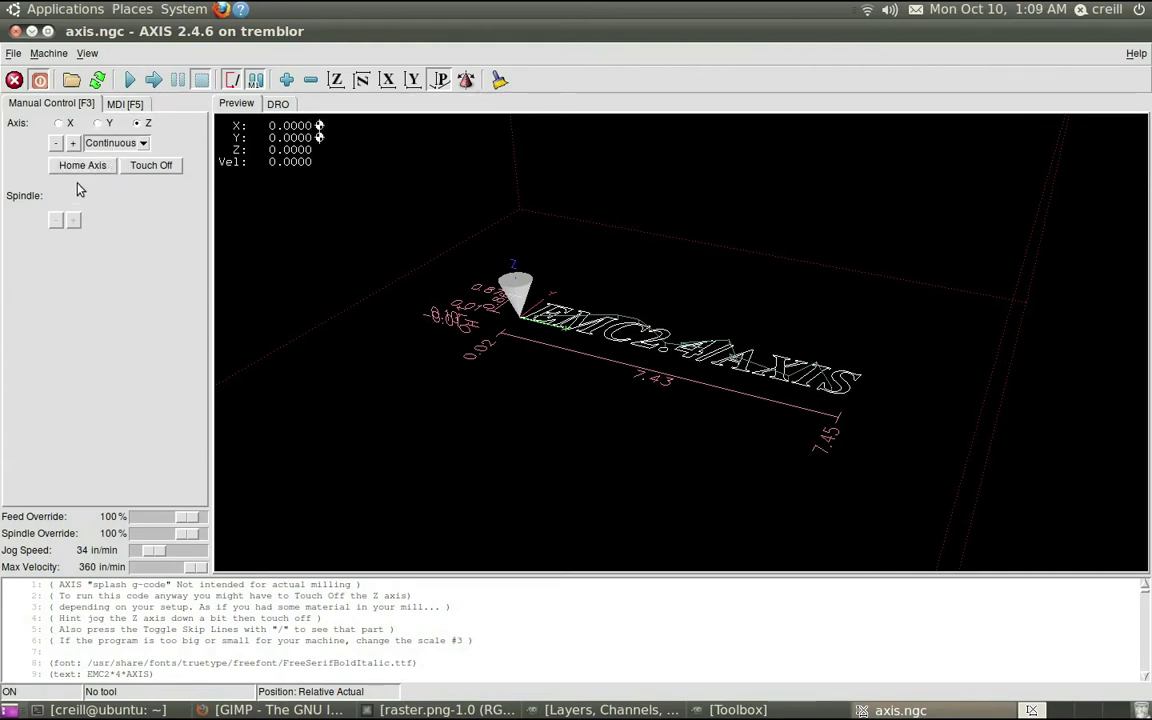
{"action": "left_click", "coordinate": [74, 167]}
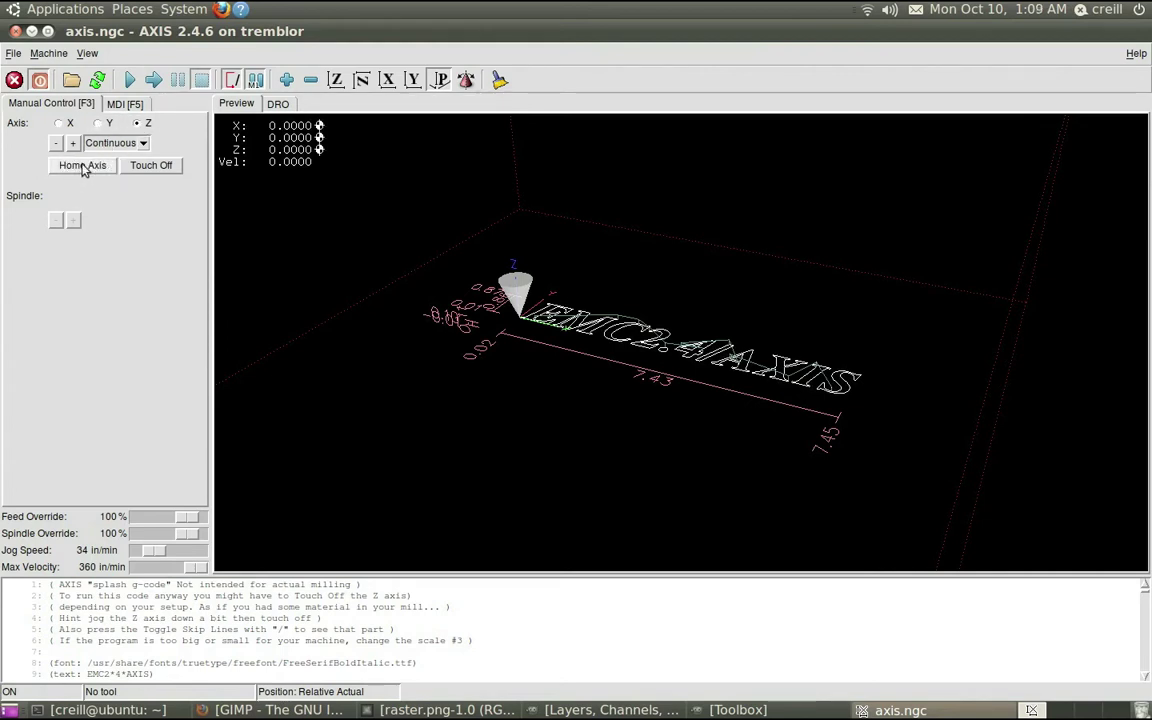
- Select raster.png from the home Desktop folder in the File > Open dialog
{"action": "left_click", "coordinate": [13, 53]}
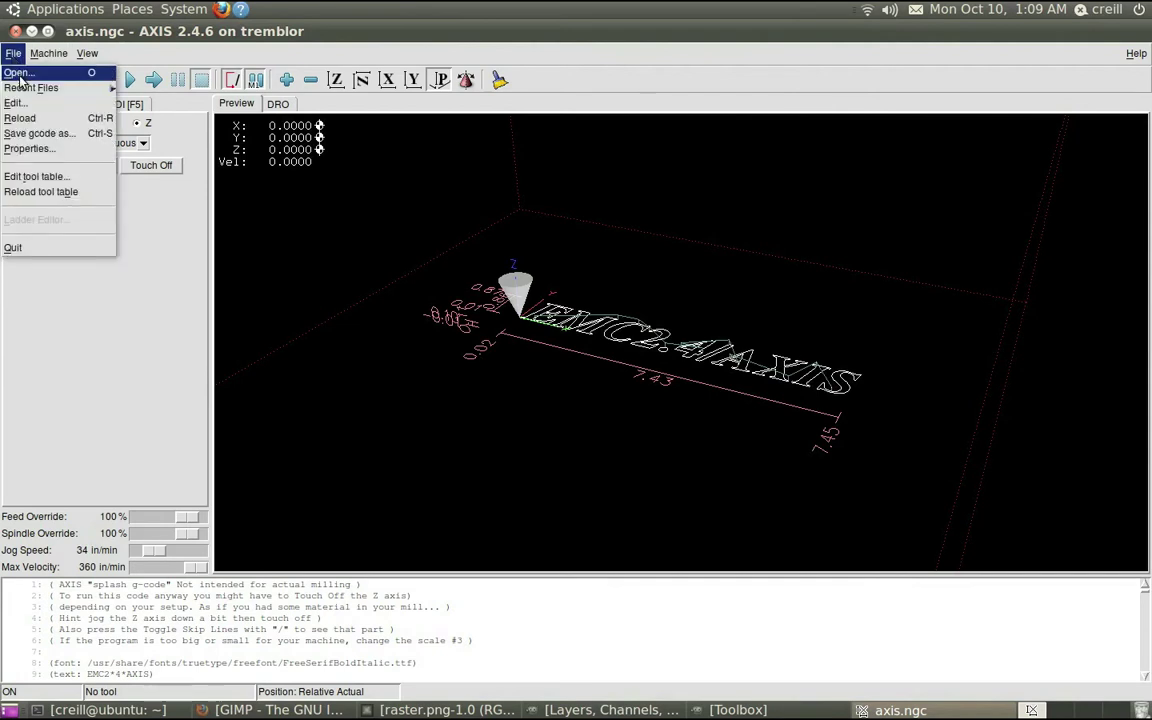
{"action": "left_click", "coordinate": [18, 73]}
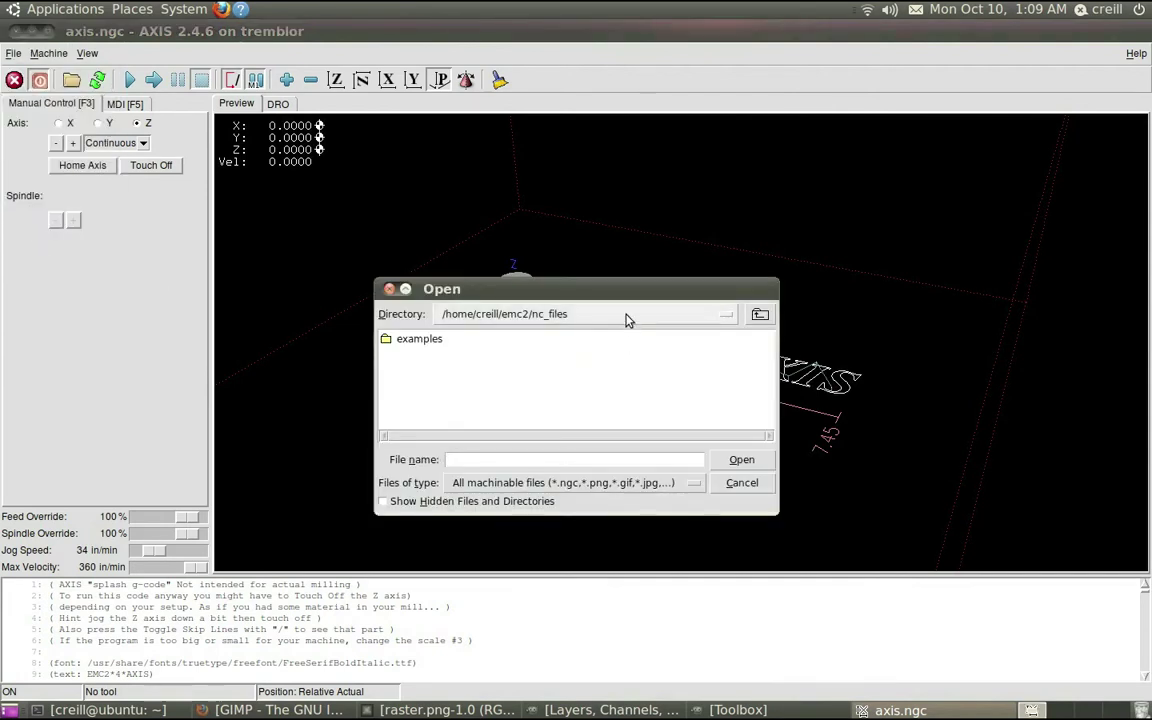
{"action": "left_click", "coordinate": [605, 315]}
{"action": "left_click", "coordinate": [479, 281]}
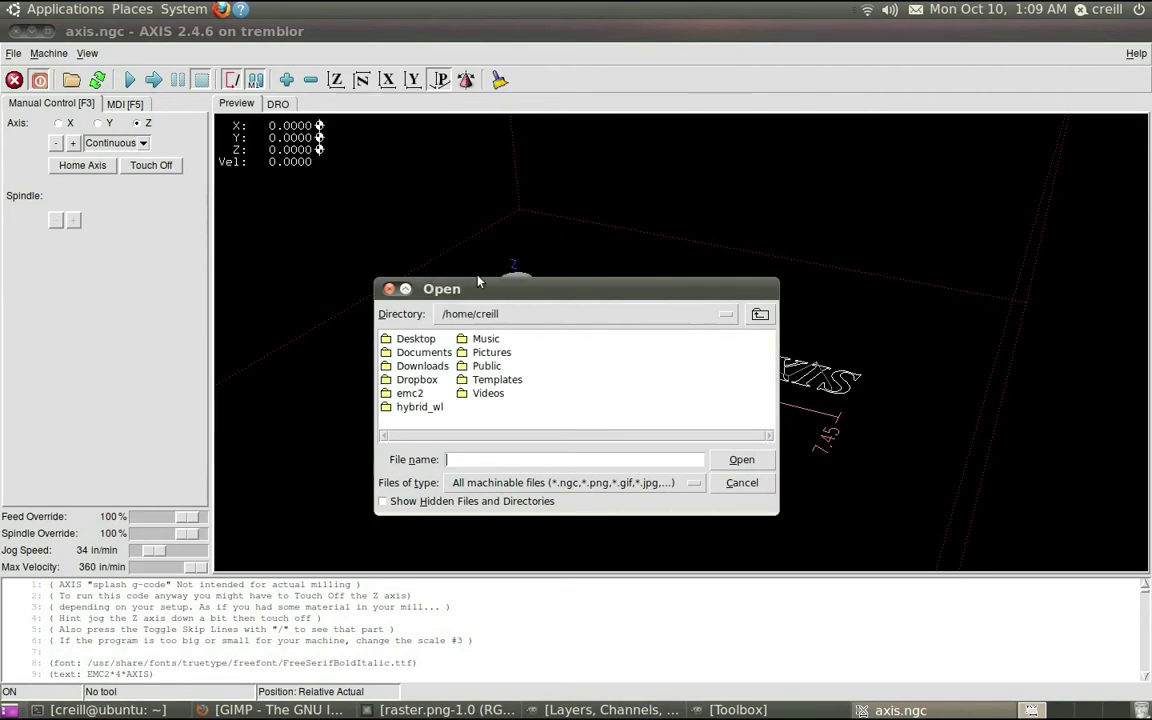
{"action": "double_click", "coordinate": [411, 339]}
{"action": "left_click", "coordinate": [421, 353]}
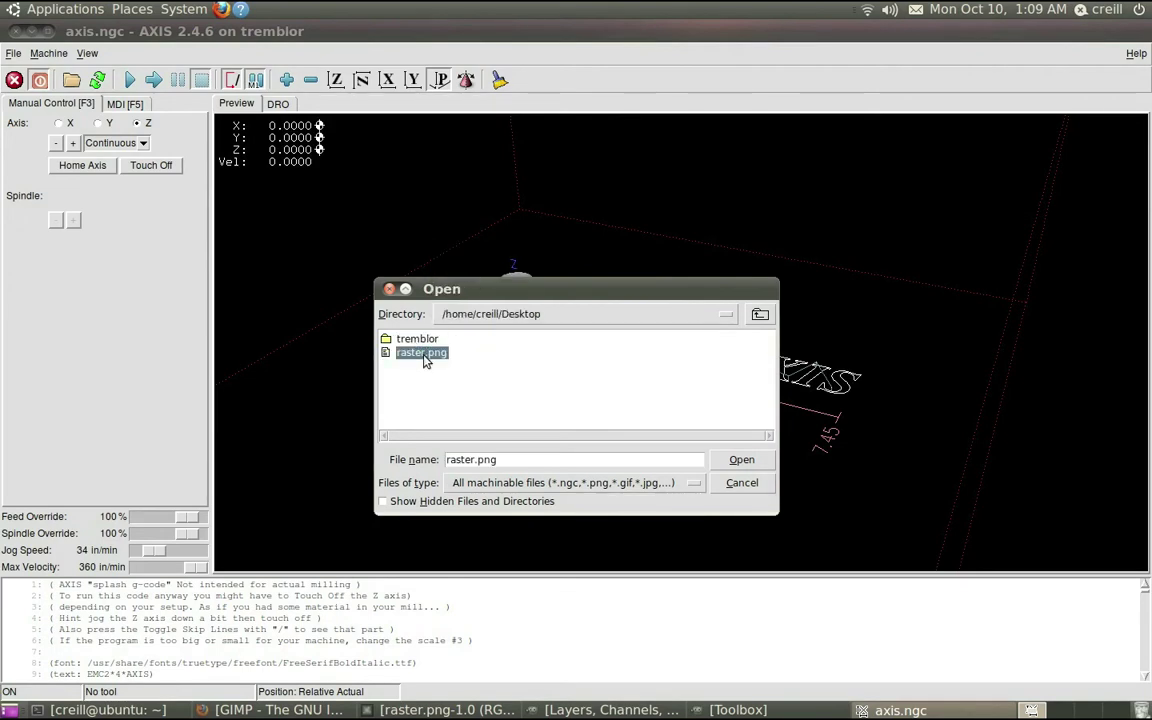
- Load raster.png, set Normalize Image to Yes, and keep units at G20 (in)
{"action": "left_click", "coordinate": [741, 460]}
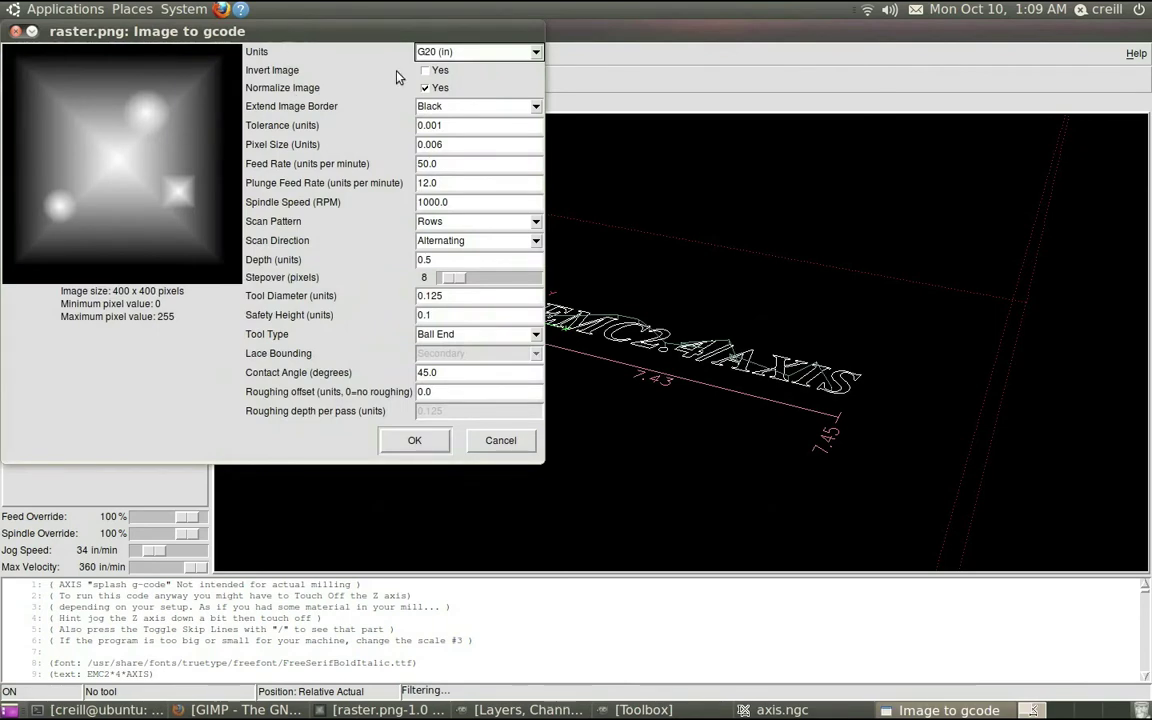
{"action": "left_click_drag", "start_coordinate": [330, 27], "coordinate": [531, 9]}
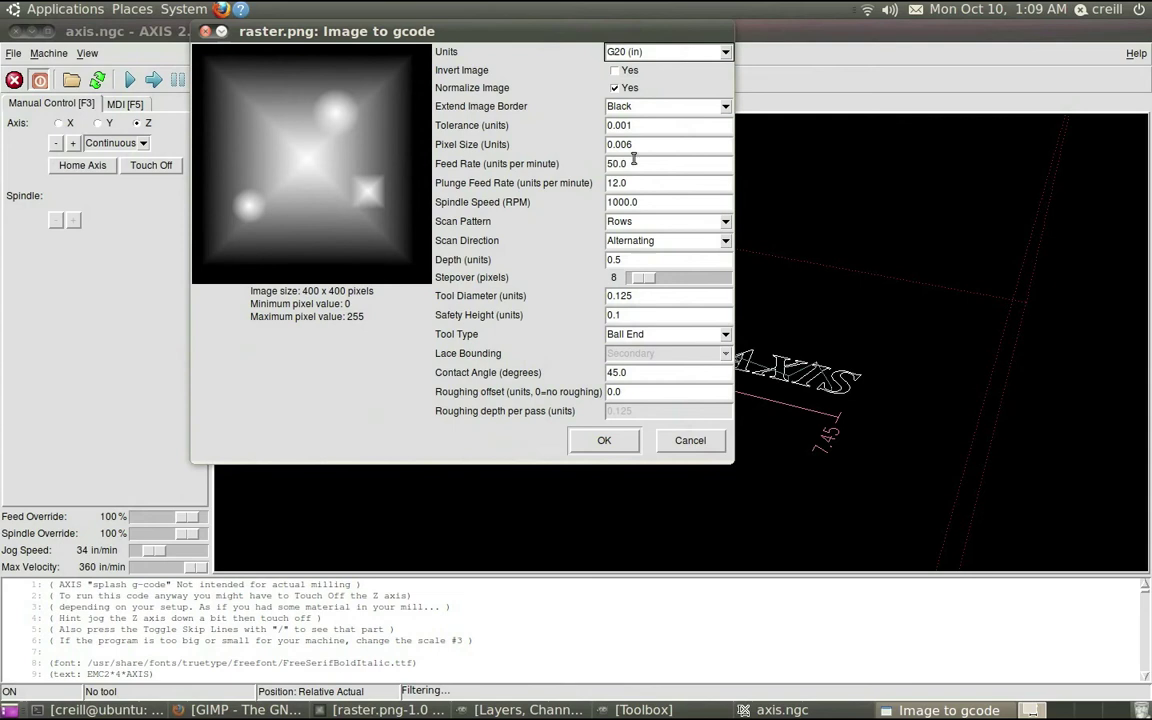
{"action": "left_click", "coordinate": [614, 87]}
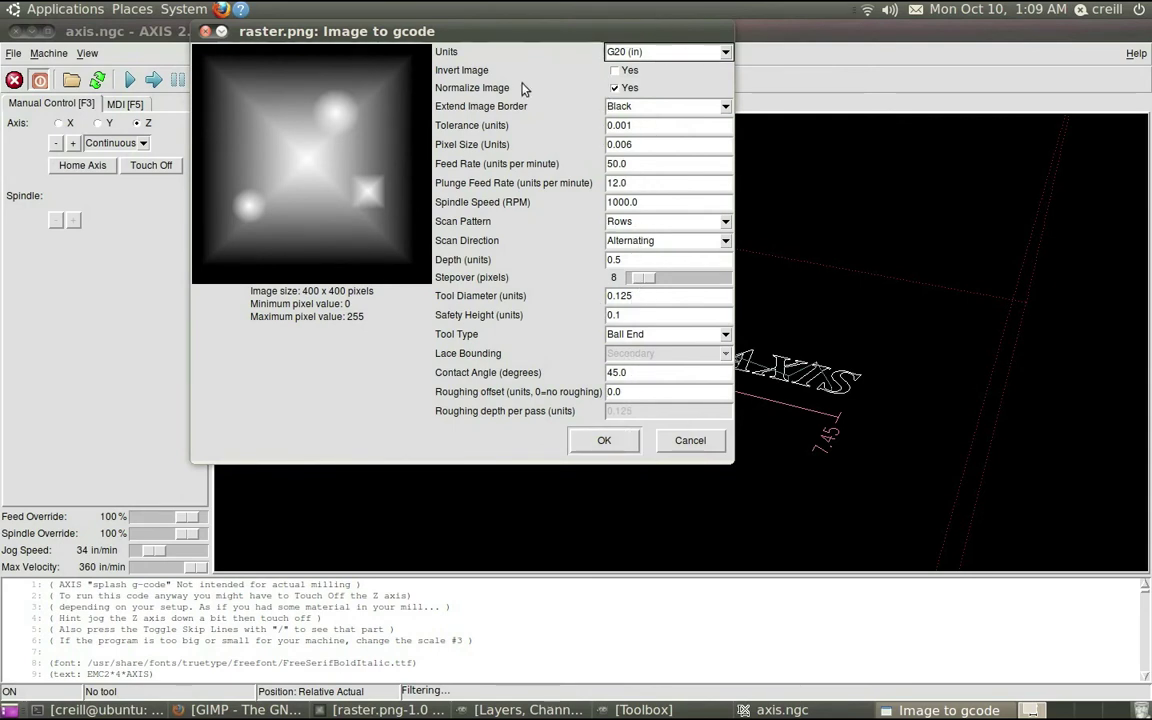
{"action": "left_click", "coordinate": [680, 55]}
{"action": "left_click", "coordinate": [596, 66]}
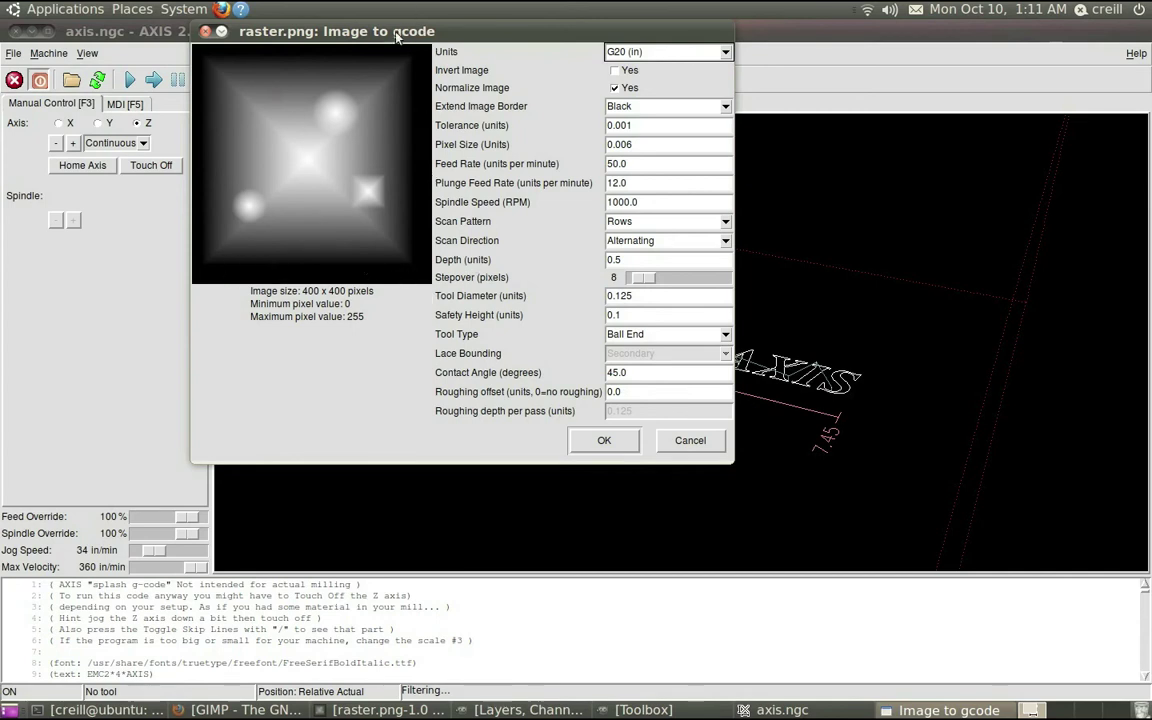
{"action": "left_click", "coordinate": [726, 223]}
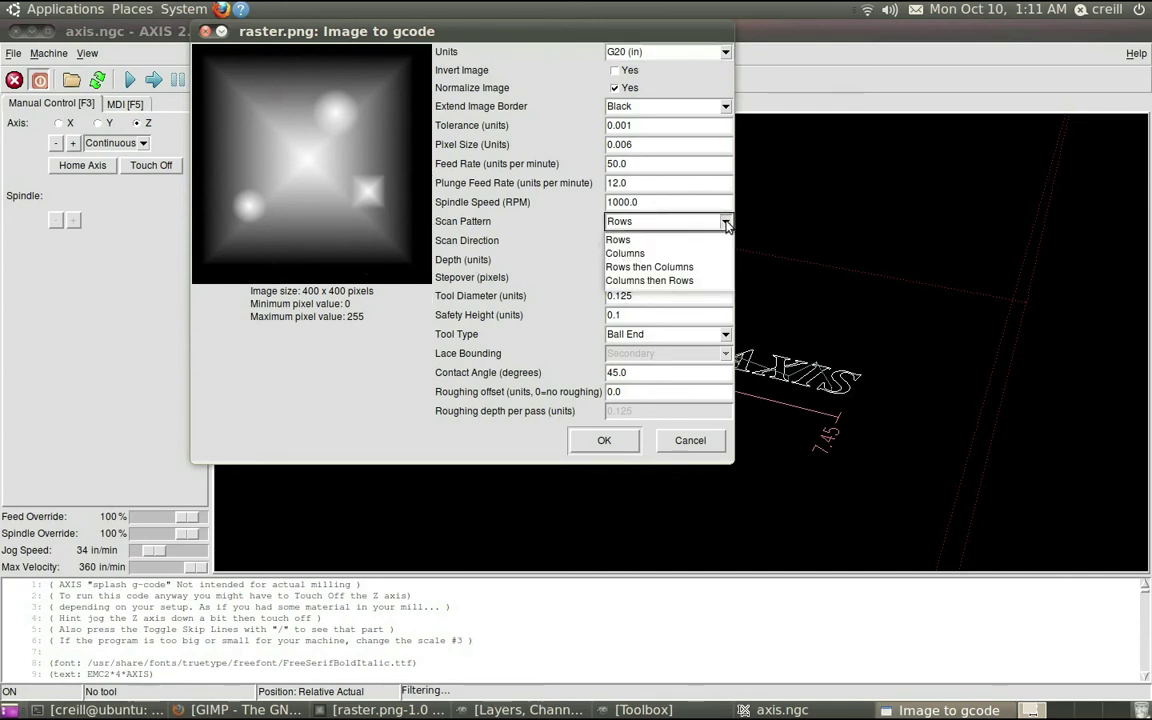
{"action": "left_click", "coordinate": [676, 240]}
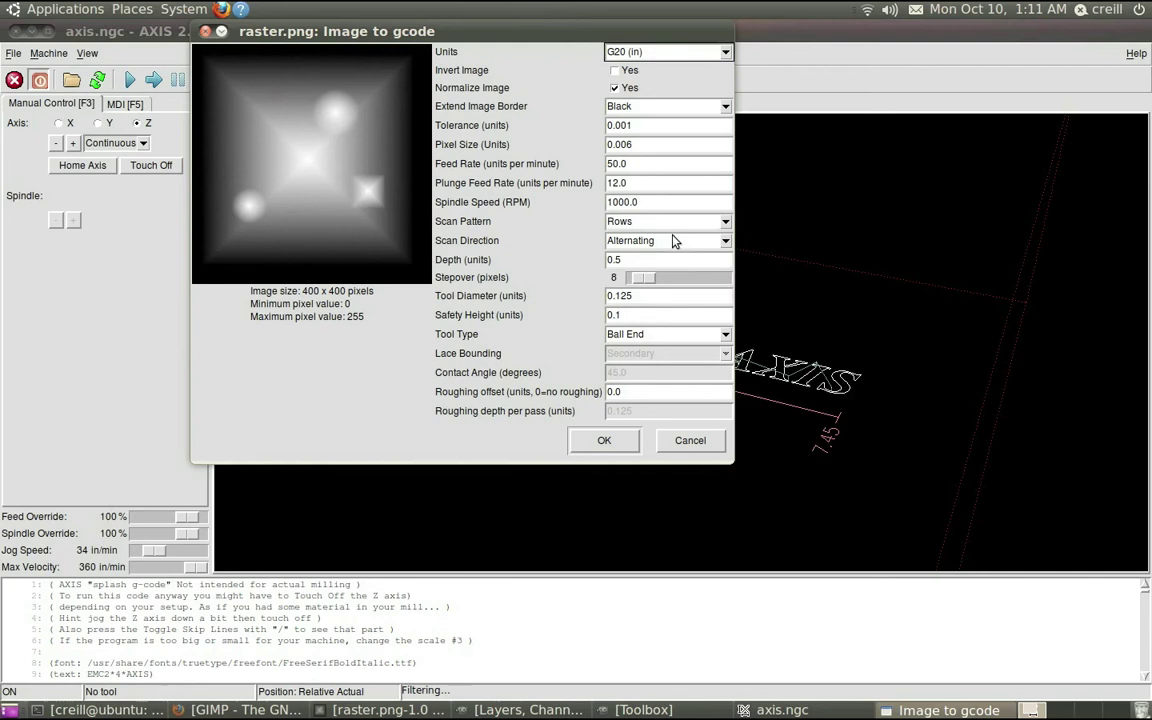
{"action": "left_click", "coordinate": [725, 243]}
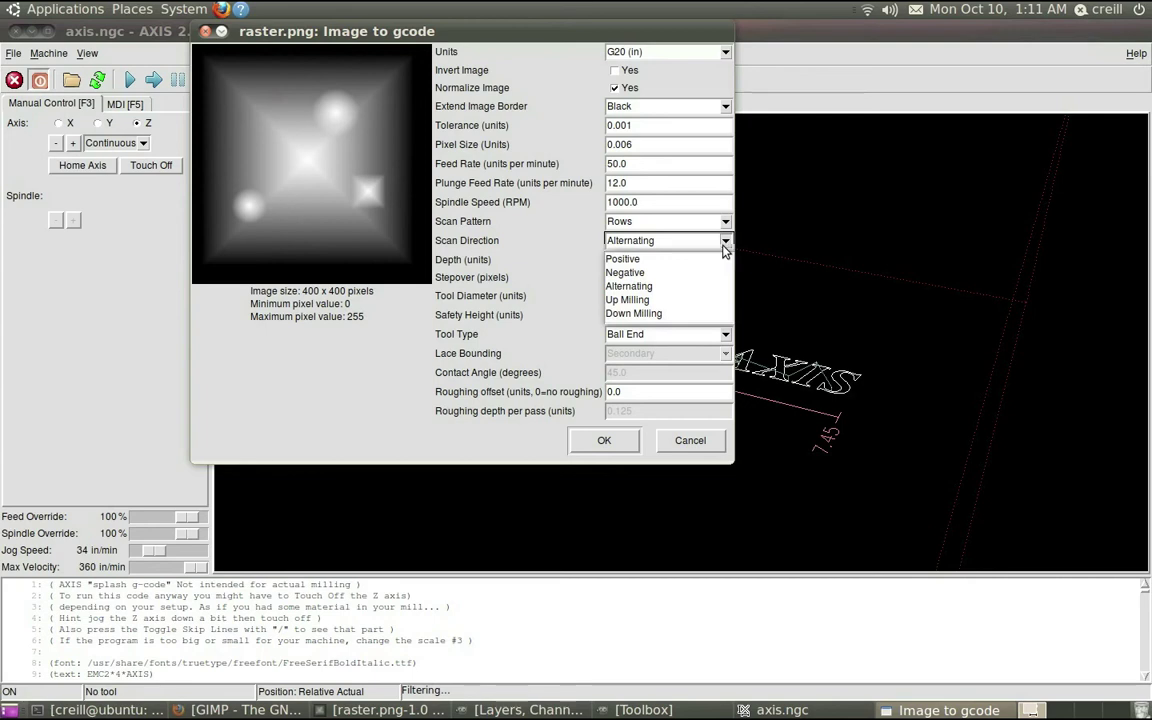
{"action": "left_click", "coordinate": [725, 244]}
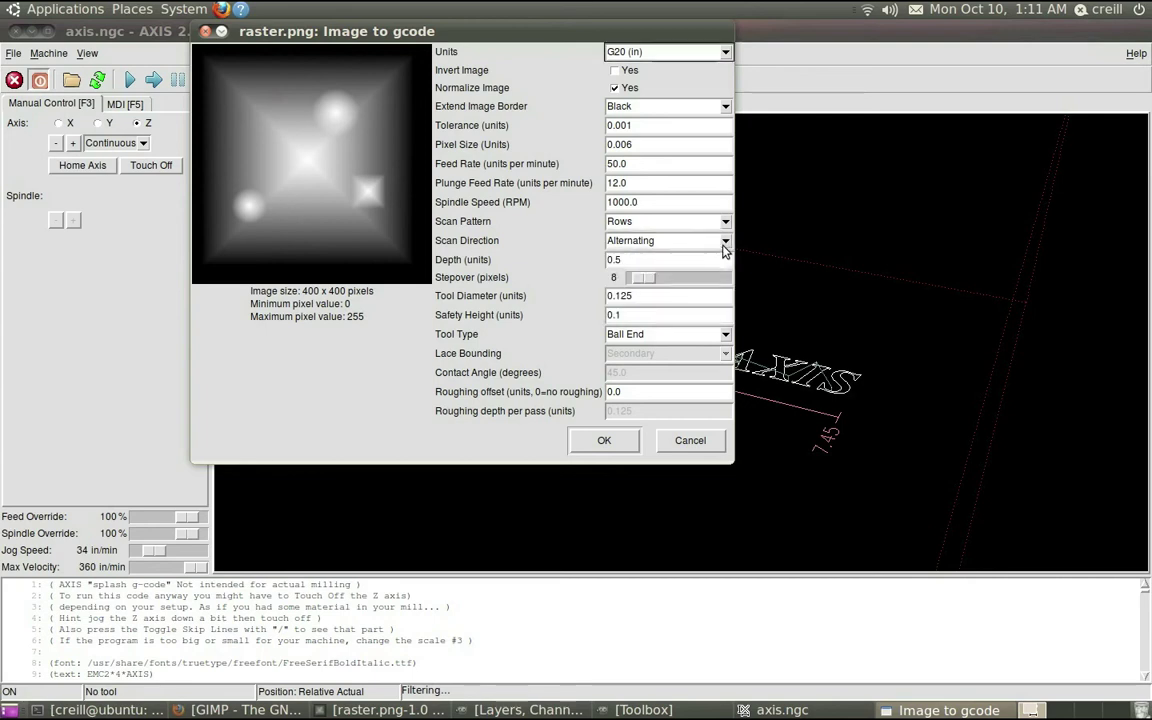
{"action": "left_click", "coordinate": [632, 336]}
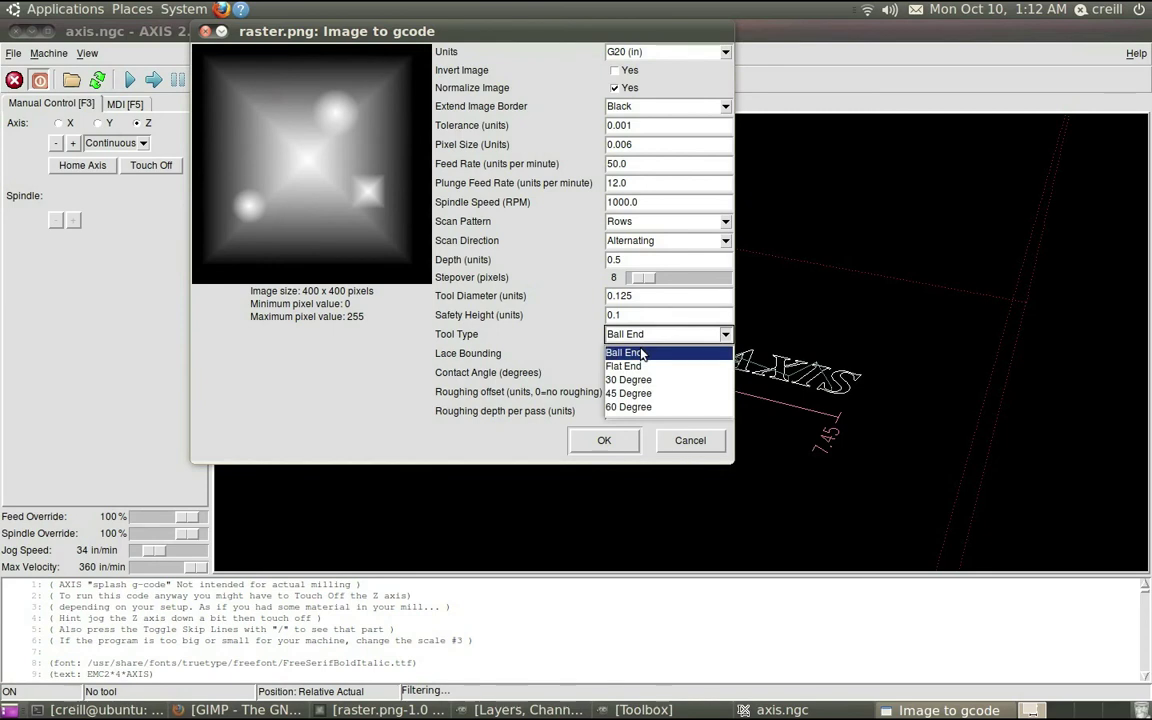
{"action": "left_click", "coordinate": [641, 353]}
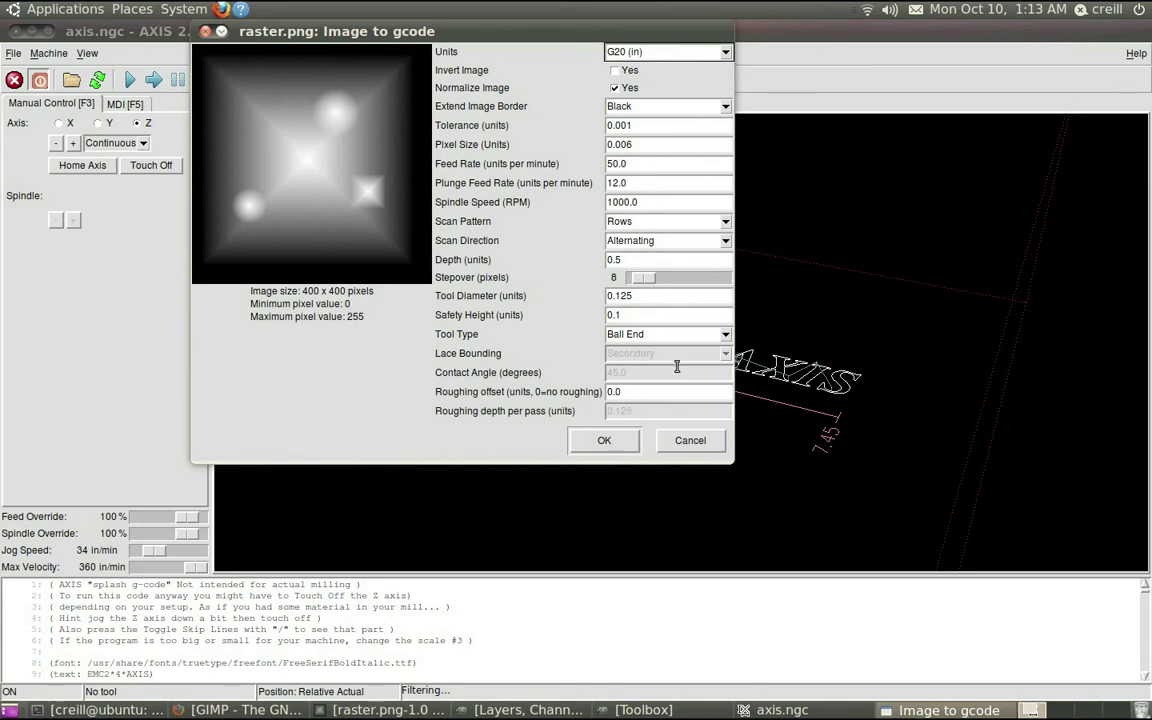
- Generate the raster.png toolpath, orbit the 3-D preview to inspect it, and start the program running
{"action": "left_click", "coordinate": [609, 441]}
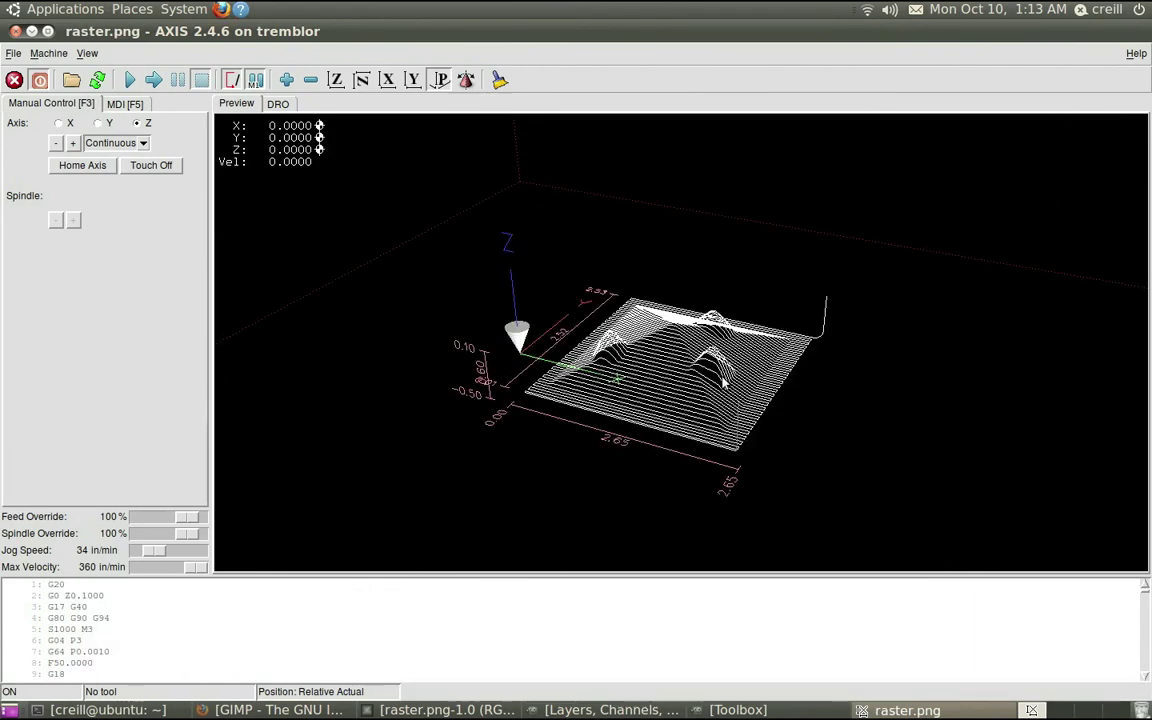
{"action": "scroll", "coordinate": [724, 383], "scroll_direction": "up", "scroll_amount": 3}
{"action": "middle_click_drag", "start_coordinate": [930, 473], "coordinate": [880, 455]}
{"action": "scroll", "coordinate": [815, 245], "scroll_direction": "down", "scroll_amount": 3}
{"action": "scroll", "coordinate": [815, 250], "scroll_direction": "up", "scroll_amount": 3}
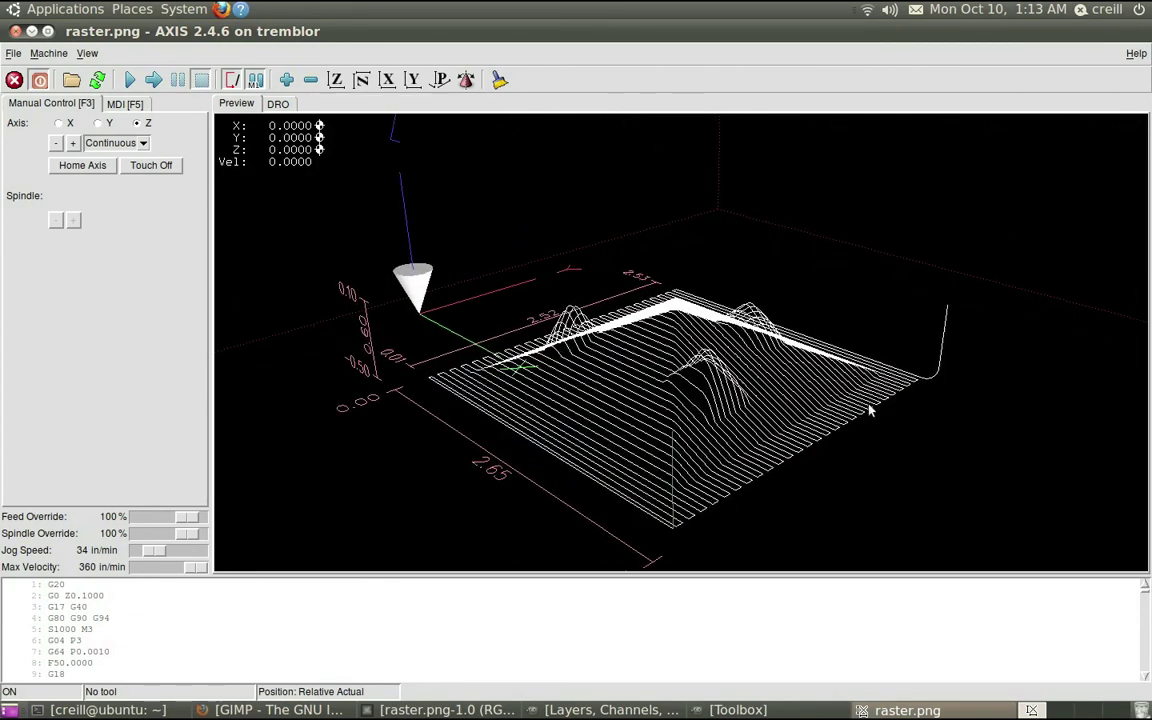
{"action": "middle_click_drag", "start_coordinate": [874, 406], "coordinate": [820, 426]}
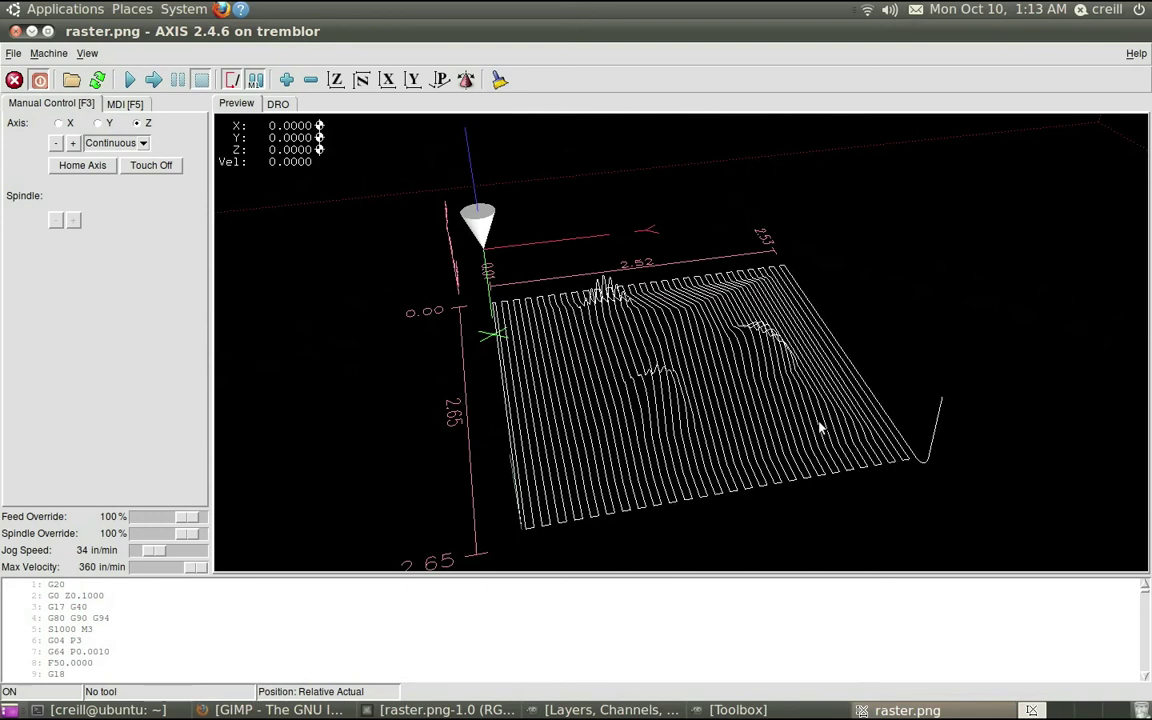
{"action": "left_click", "coordinate": [130, 82]}
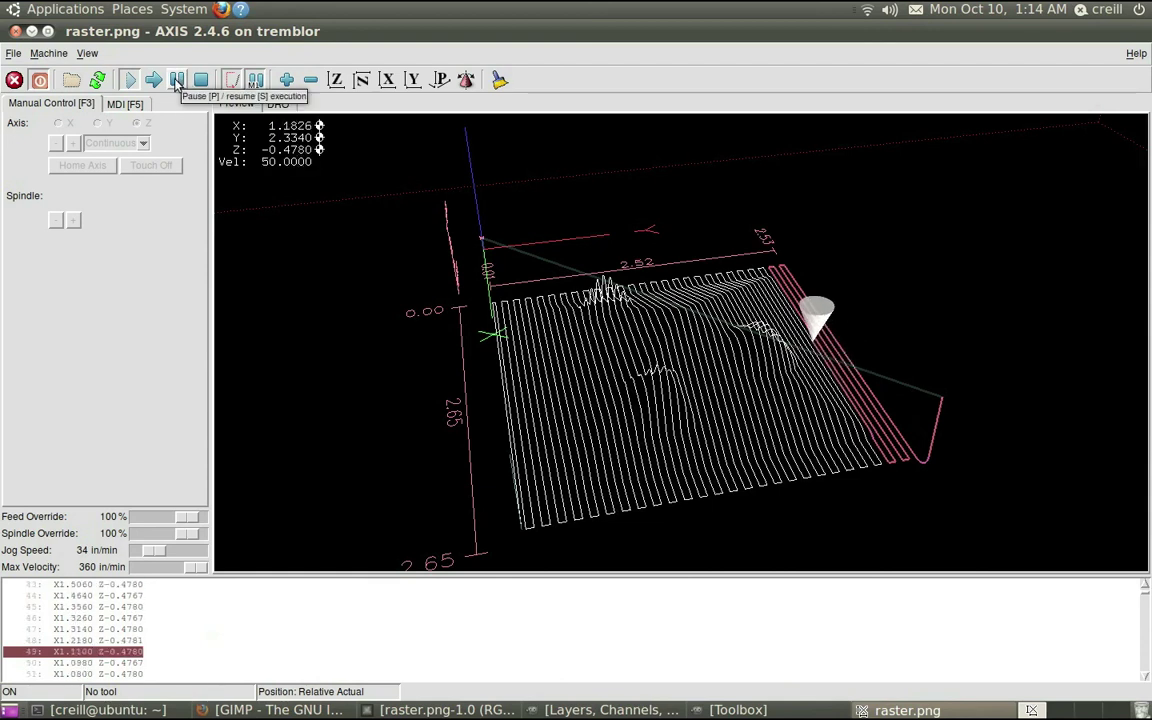
- Stop the running program and save the G-code to the Desktop as gcode-from-raster.ngc
{"action": "left_click", "coordinate": [201, 80]}
{"action": "left_click", "coordinate": [13, 53]}
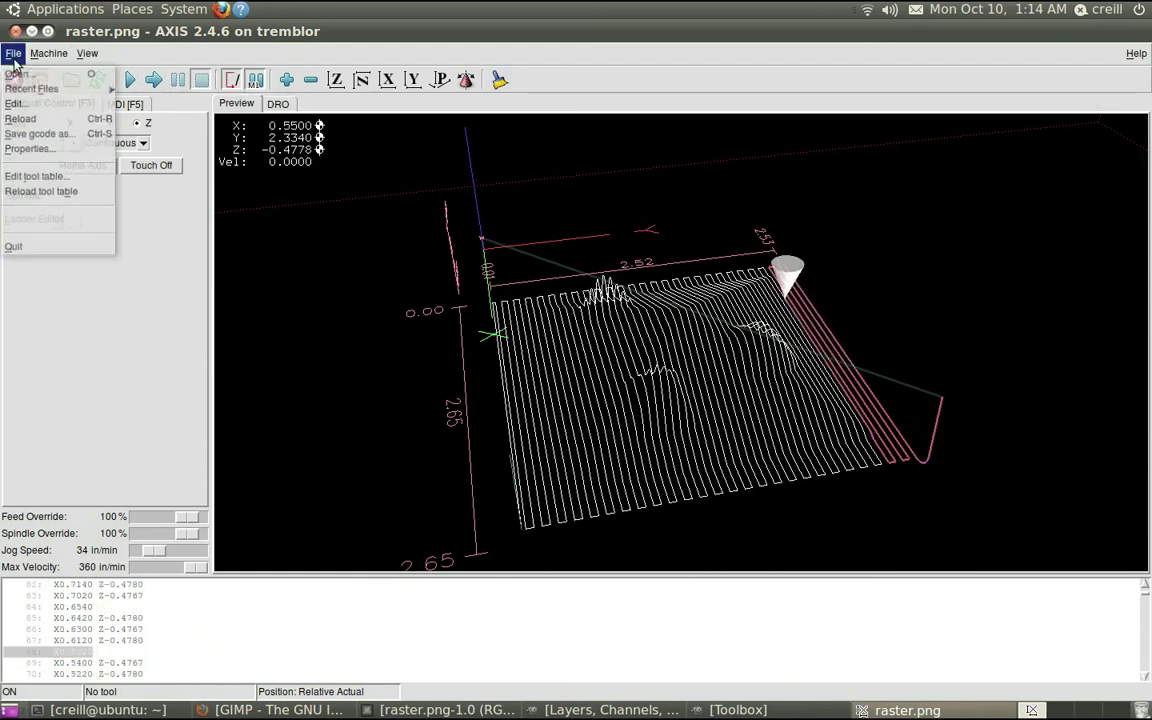
{"action": "left_click", "coordinate": [31, 134]}
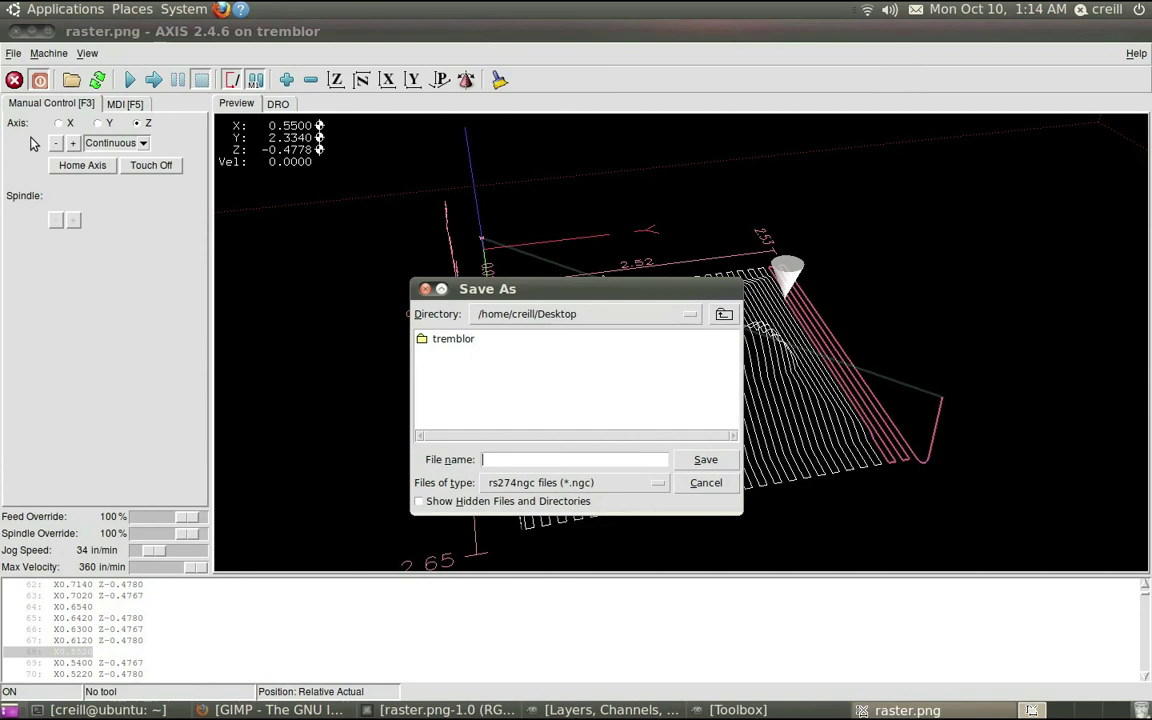
{"action": "left_click", "coordinate": [577, 461]}
{"action": "type", "text": "gcode-from-raster"}
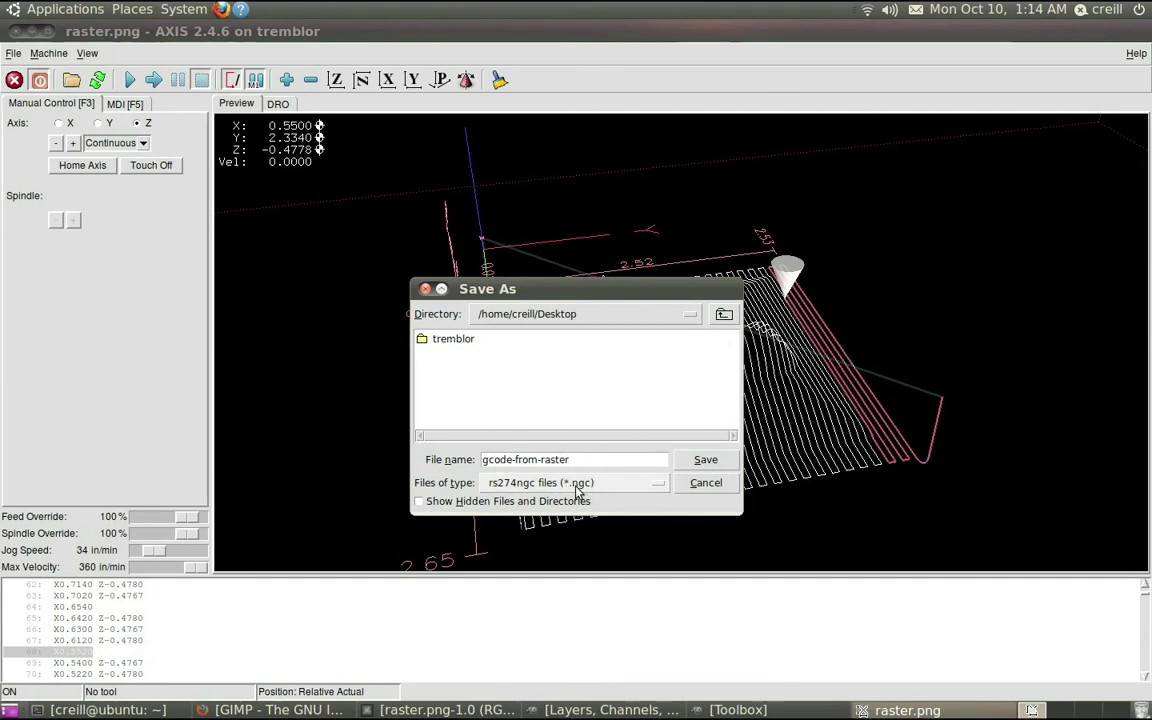
{"action": "left_click", "coordinate": [705, 461]}
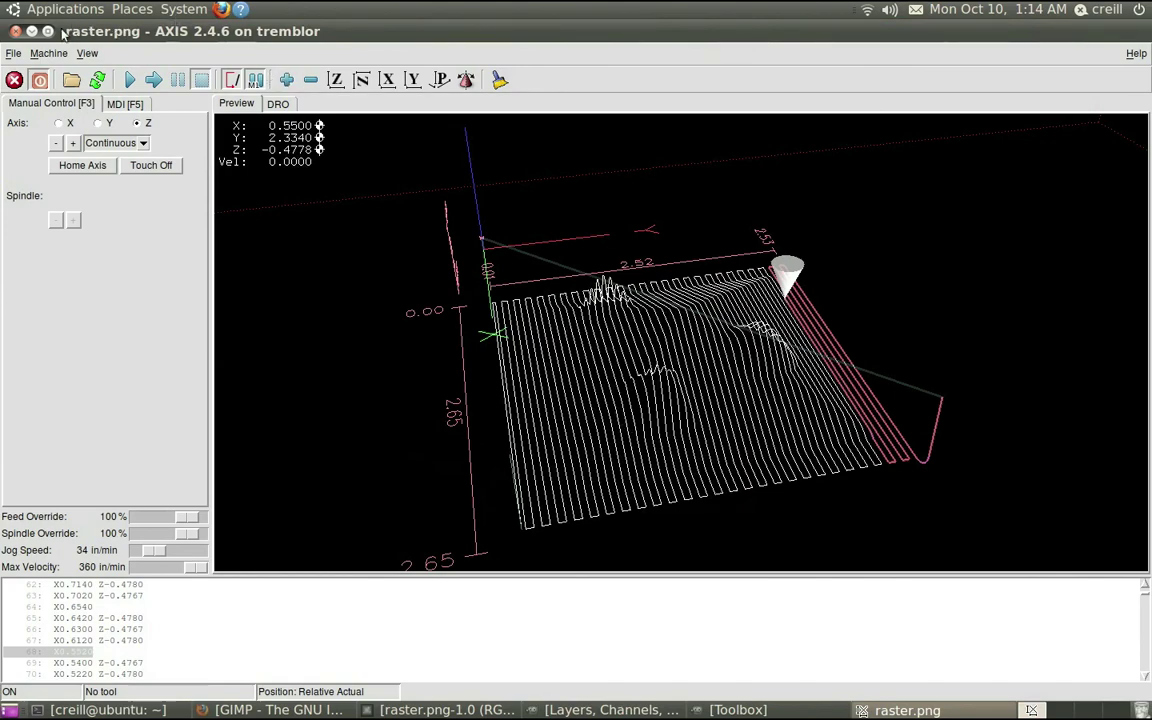
- Minimize AXIS and open gcode-from-raster.ngc from the desktop in gedit
{"action": "left_click", "coordinate": [31, 31]}
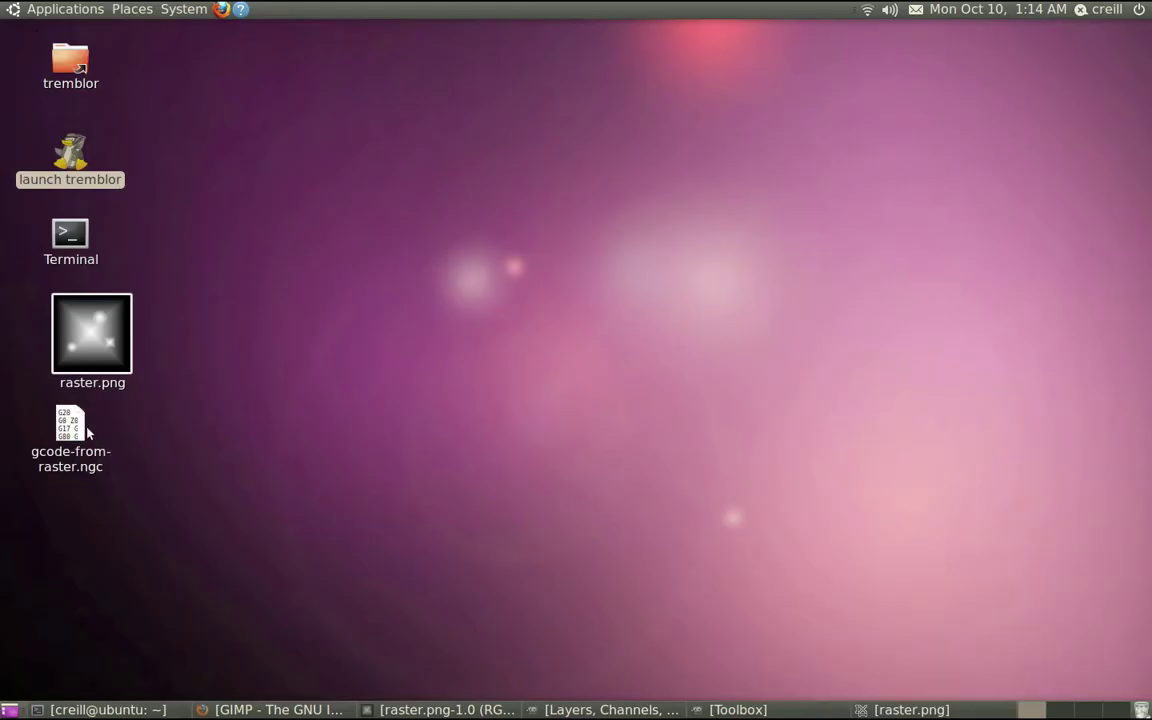
{"action": "left_click_drag", "start_coordinate": [70, 425], "coordinate": [447, 168]}
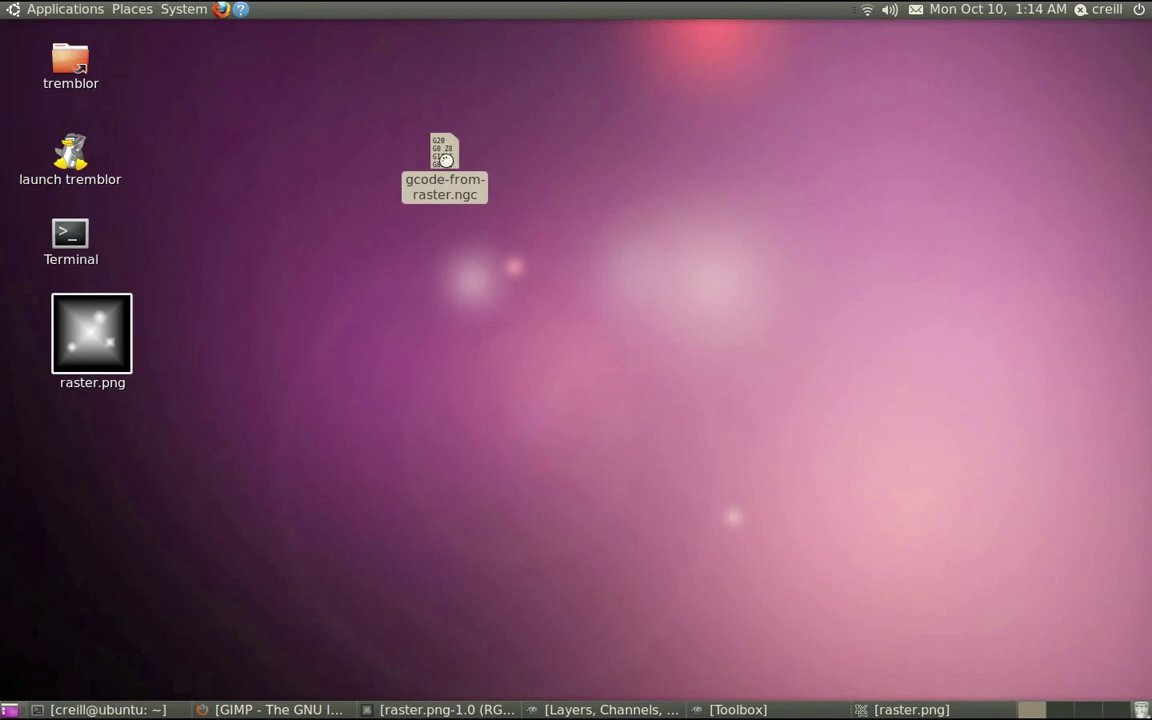
{"action": "double_click", "coordinate": [447, 165]}
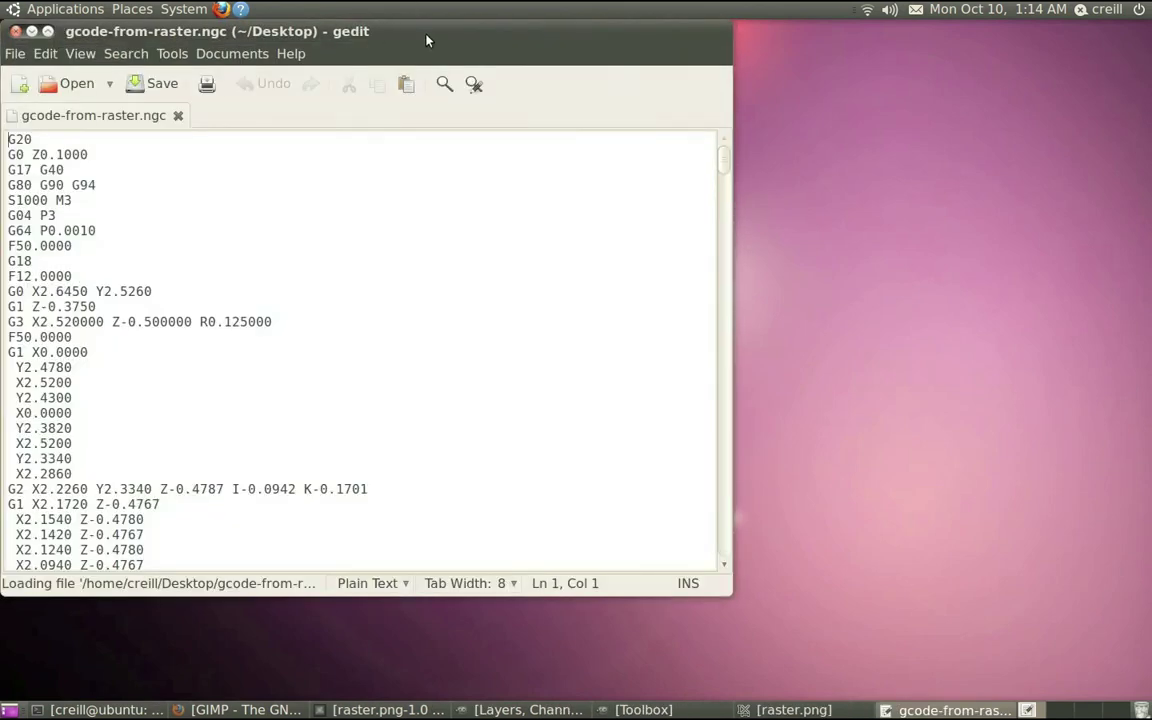
- Scroll through the G-code listing and return to its first line, G20
{"action": "left_click_drag", "start_coordinate": [426, 40], "coordinate": [693, 40]}
{"action": "scroll", "coordinate": [550, 287], "scroll_direction": "down", "scroll_amount": 5}
{"action": "scroll", "coordinate": [550, 287], "scroll_direction": "down", "scroll_amount": 14}
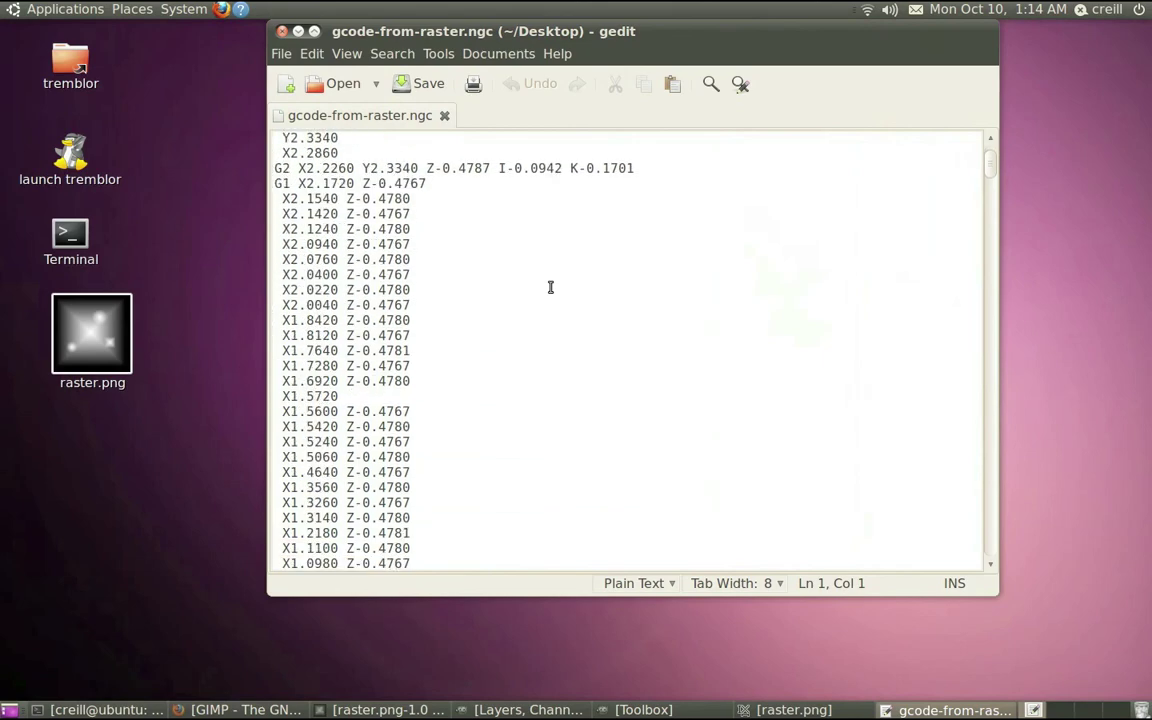
{"action": "scroll", "coordinate": [550, 287], "scroll_direction": "up", "scroll_amount": 18}
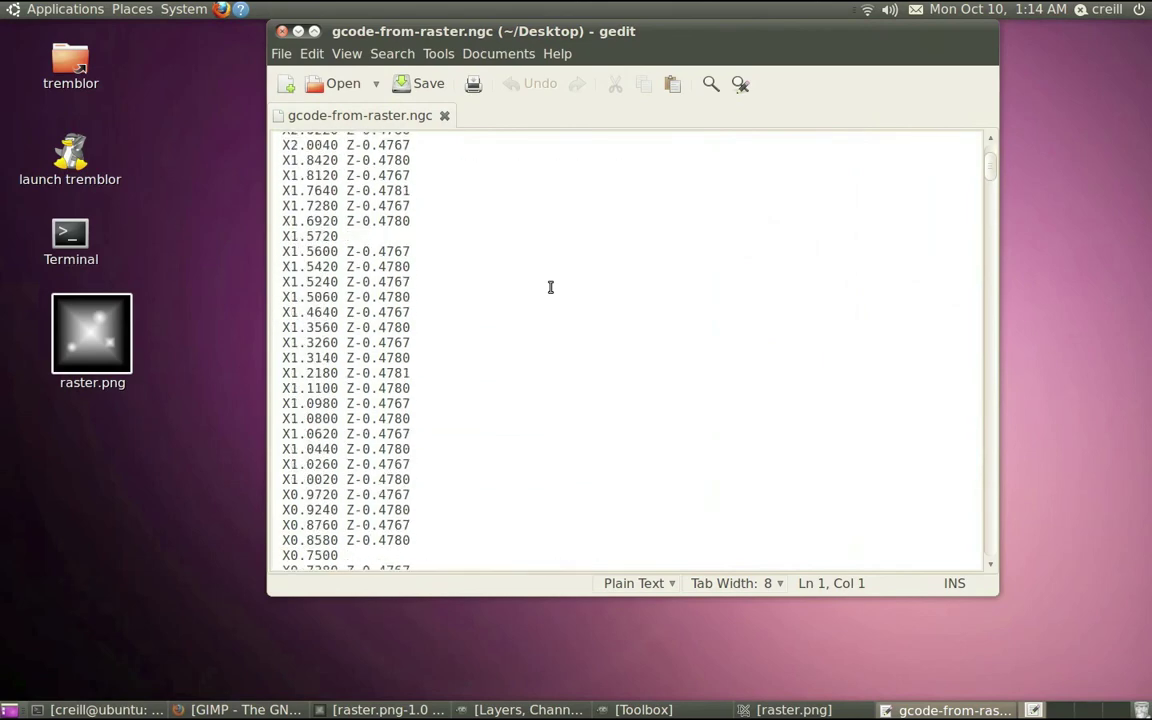